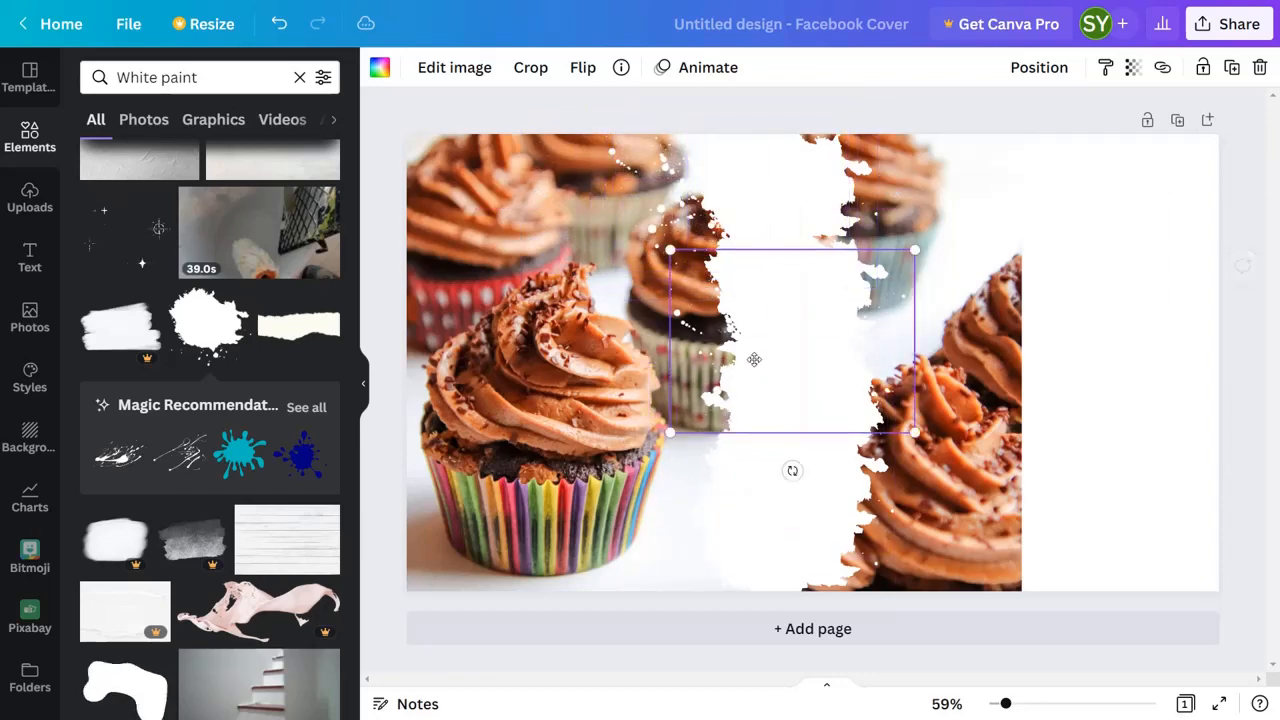
Add a square shape, fill it white, and enlarge it to cover the right part of the page
click(1065, 369)
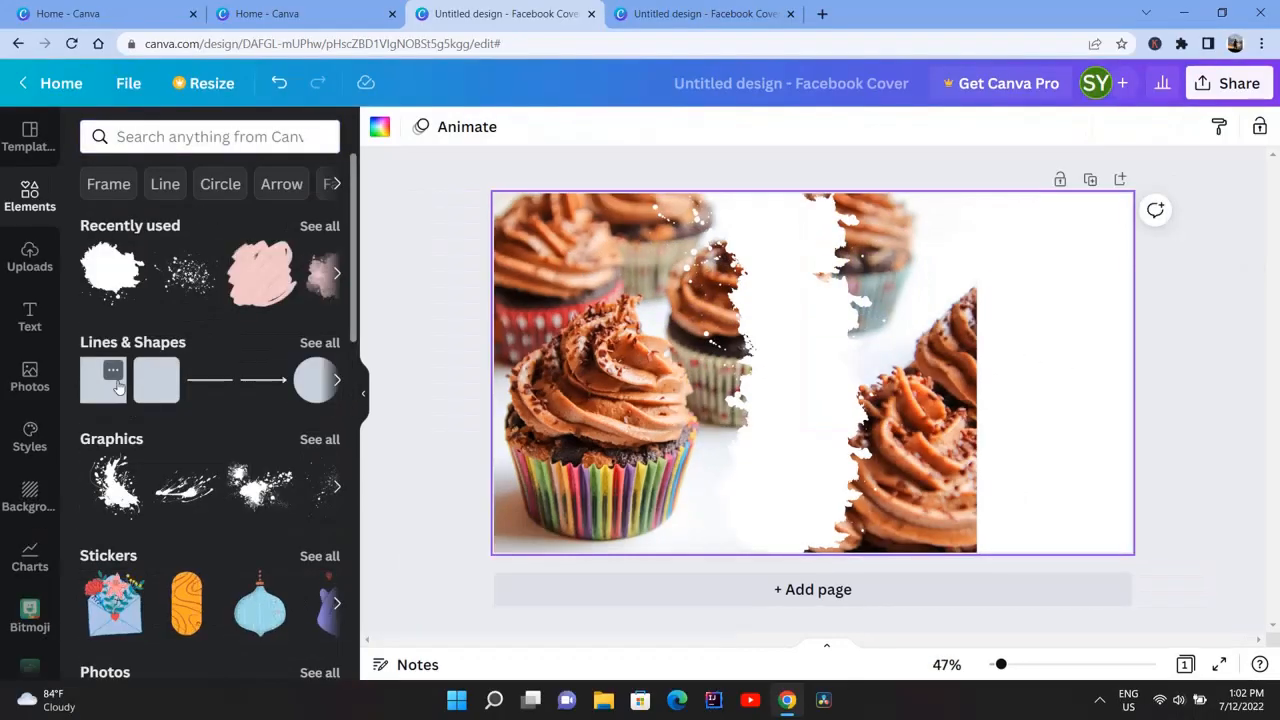
click(149, 374)
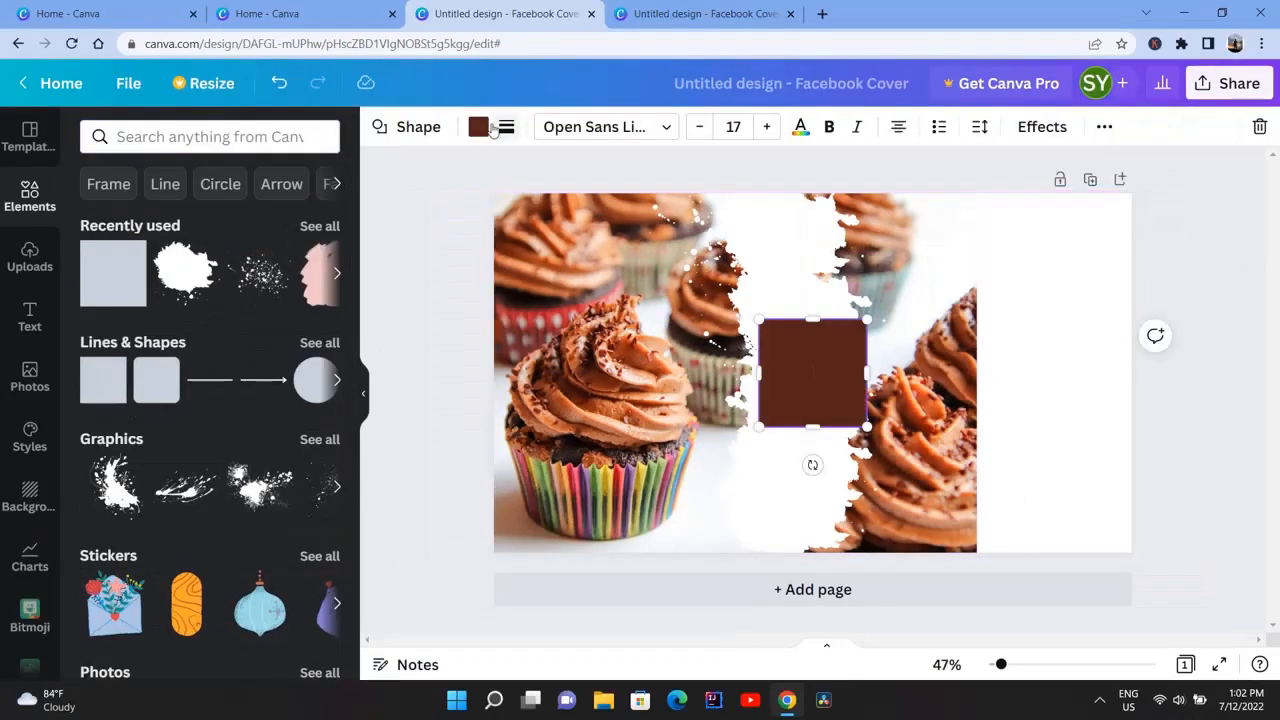
click(478, 126)
click(222, 224)
drag(837, 343, 1143, 570)
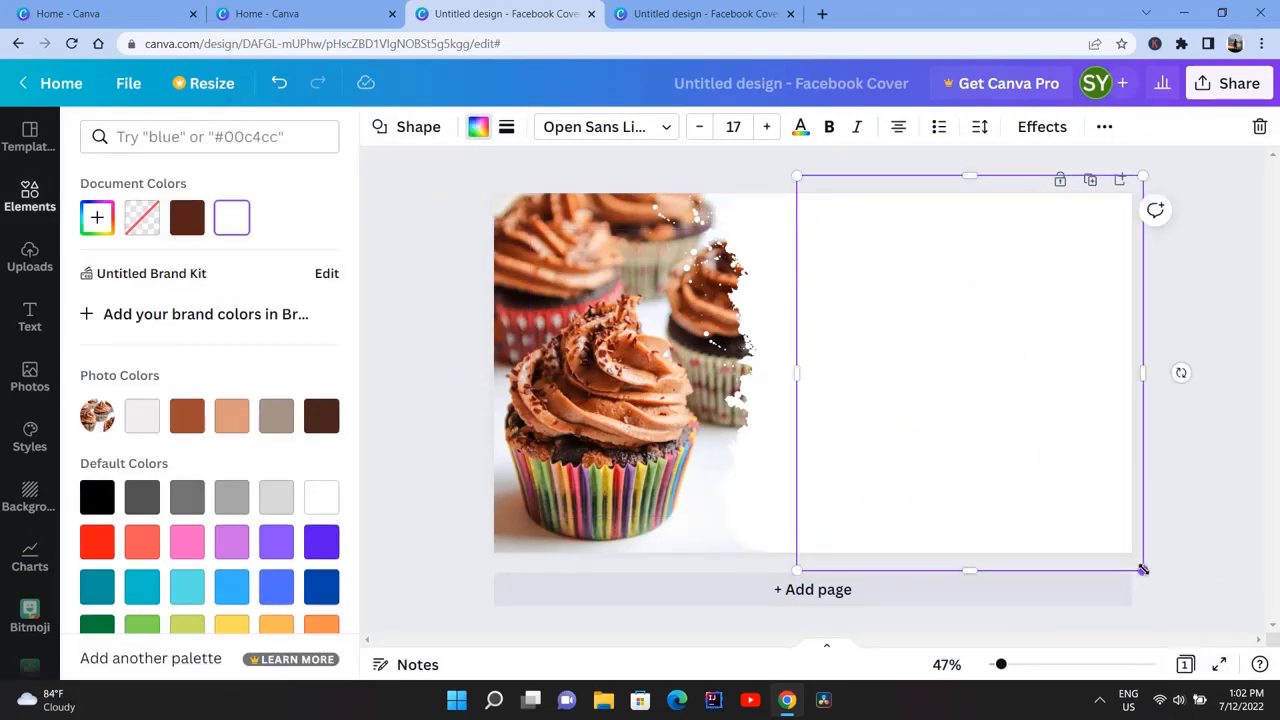
click(408, 341)
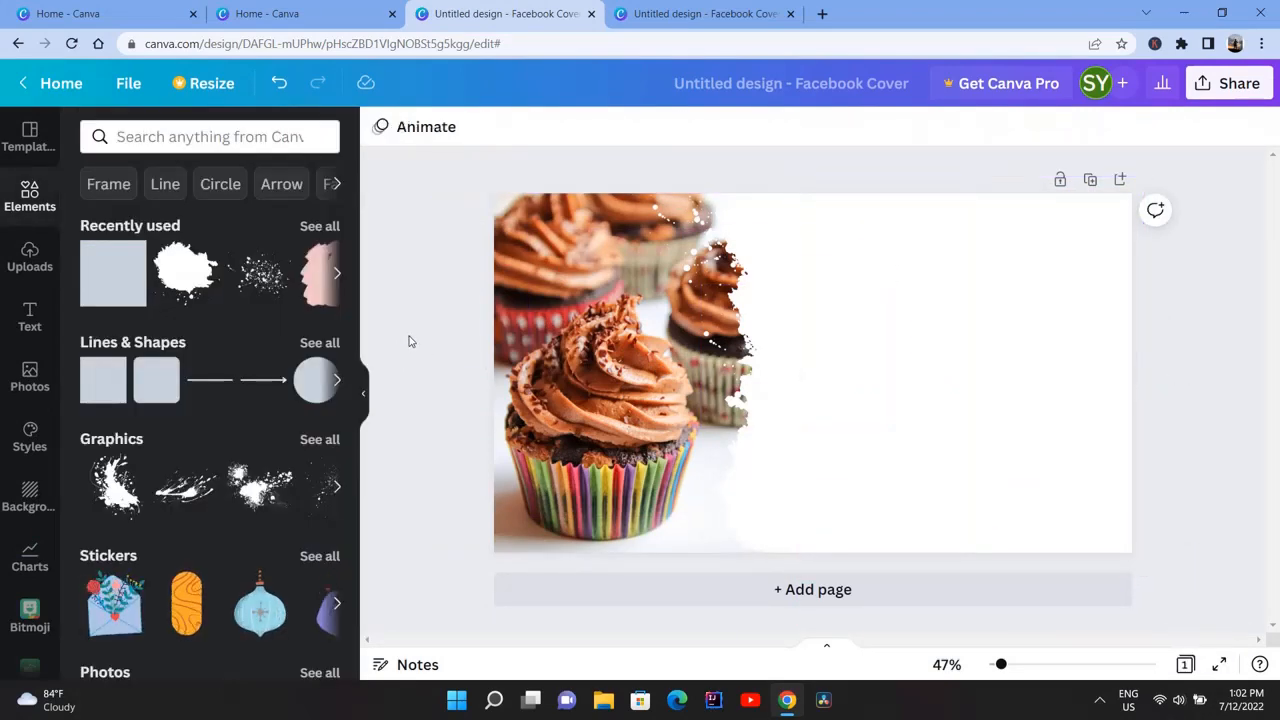
Recolour the large white shape on the right to a custom light peach
click(974, 314)
click(478, 126)
click(231, 416)
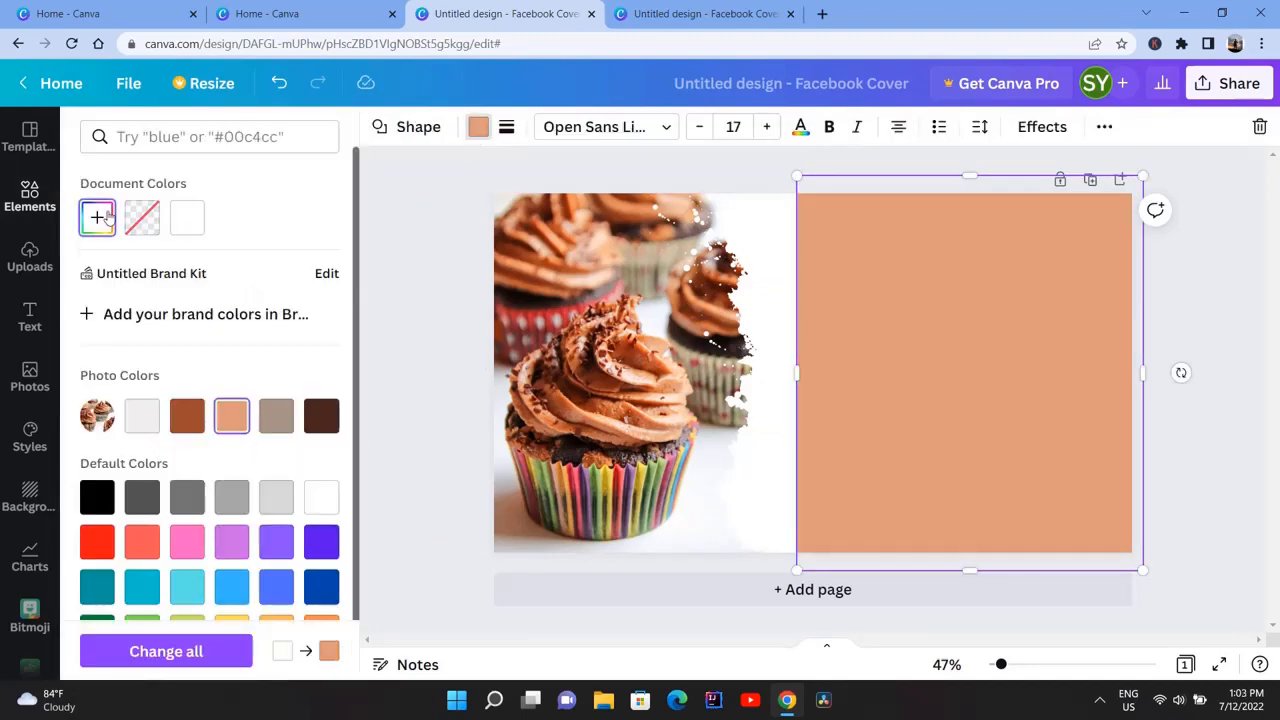
click(107, 220)
drag(127, 329, 403, 300)
Recolour the white paint splatters along the photo's edge to the same light peach as the shape
click(766, 240)
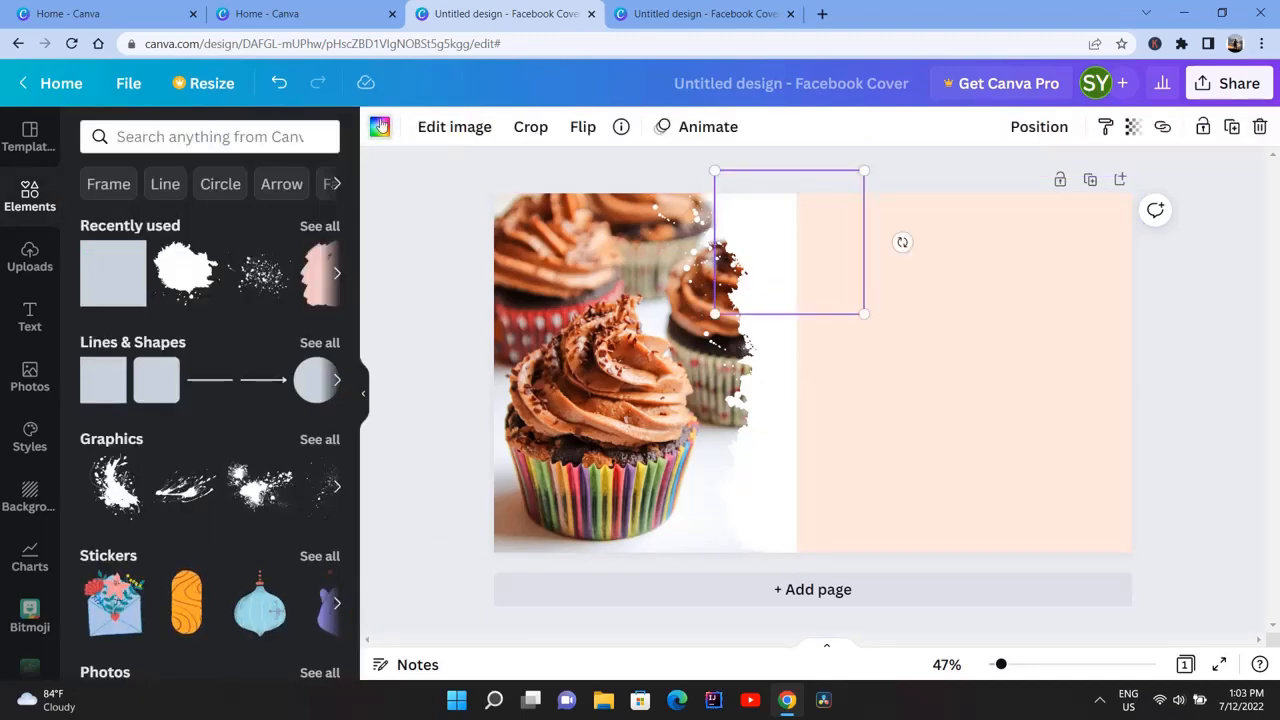
click(380, 126)
click(137, 214)
Search the elements for "bakery logo"
click(30, 137)
click(30, 195)
click(160, 136)
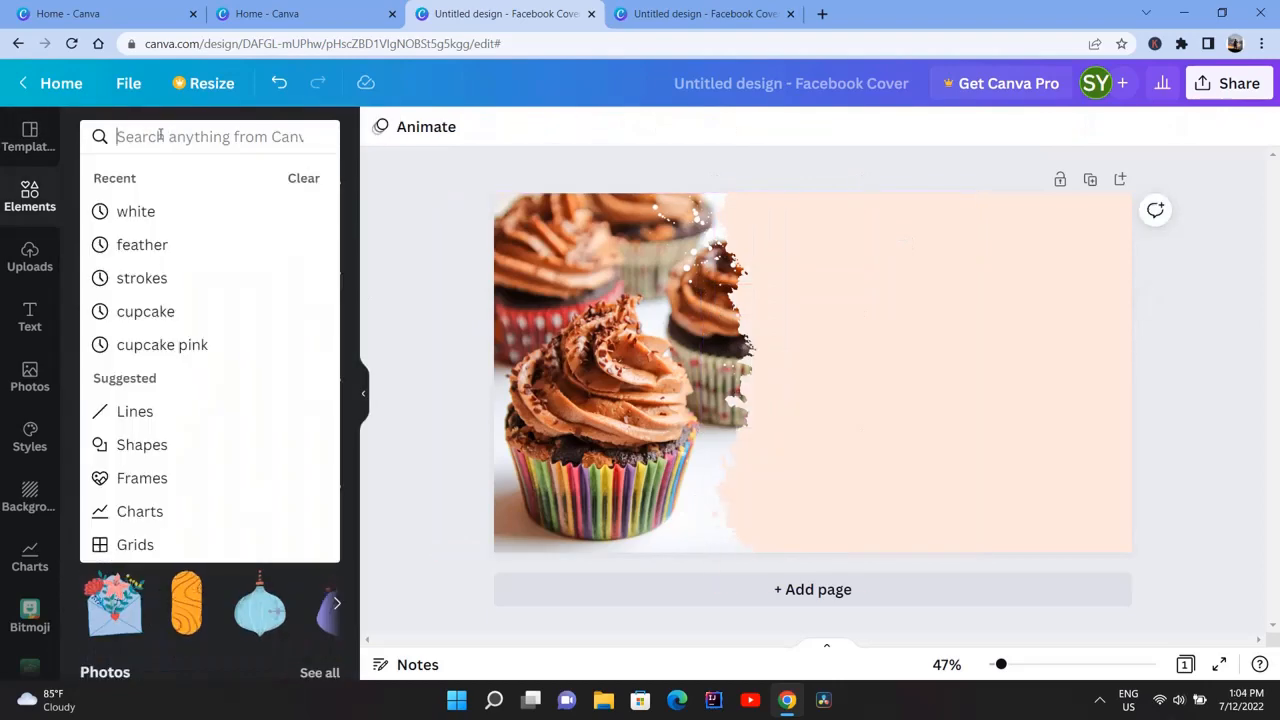
text(bakery loho)
key(BackSpace)
key(BackSpace)
text(go)
key(Return)
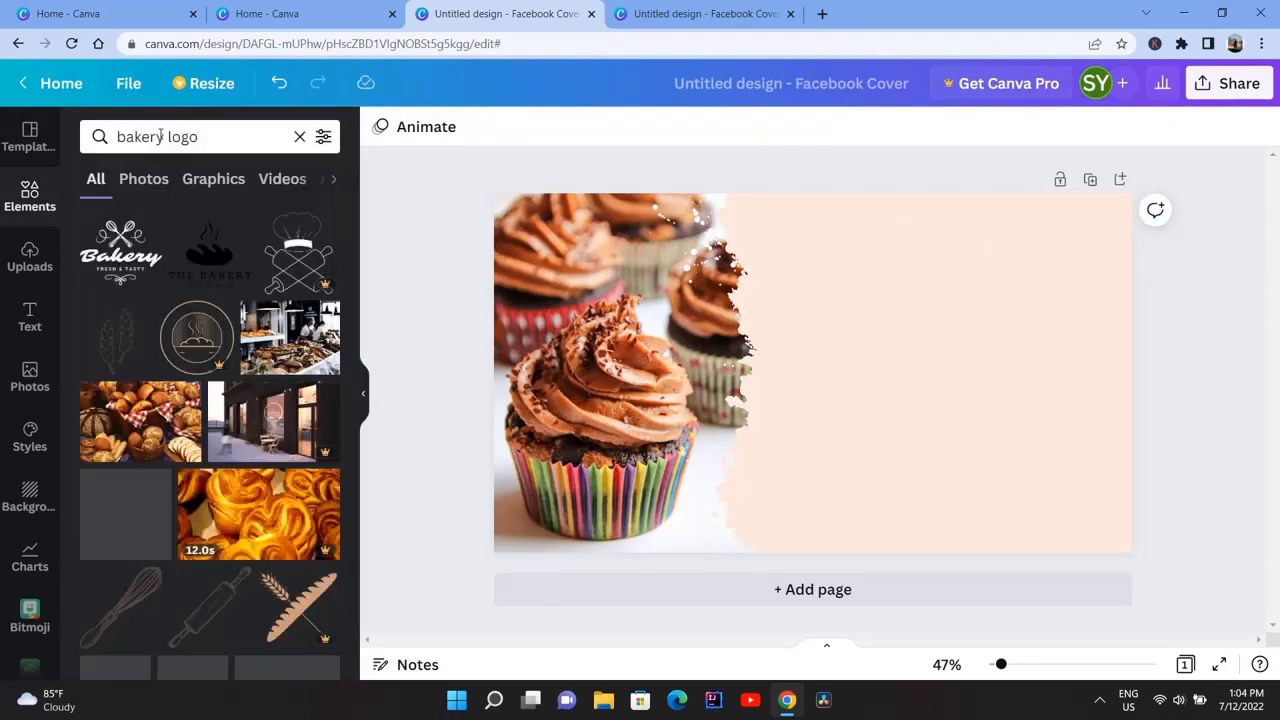
Add the black THE BAKERY logo with the bread image, shrink it, and place it at the top of the peach area
drag(120, 250, 970, 514)
click(210, 250)
drag(1118, 500, 951, 357)
drag(861, 285, 941, 280)
drag(1027, 355, 965, 270)
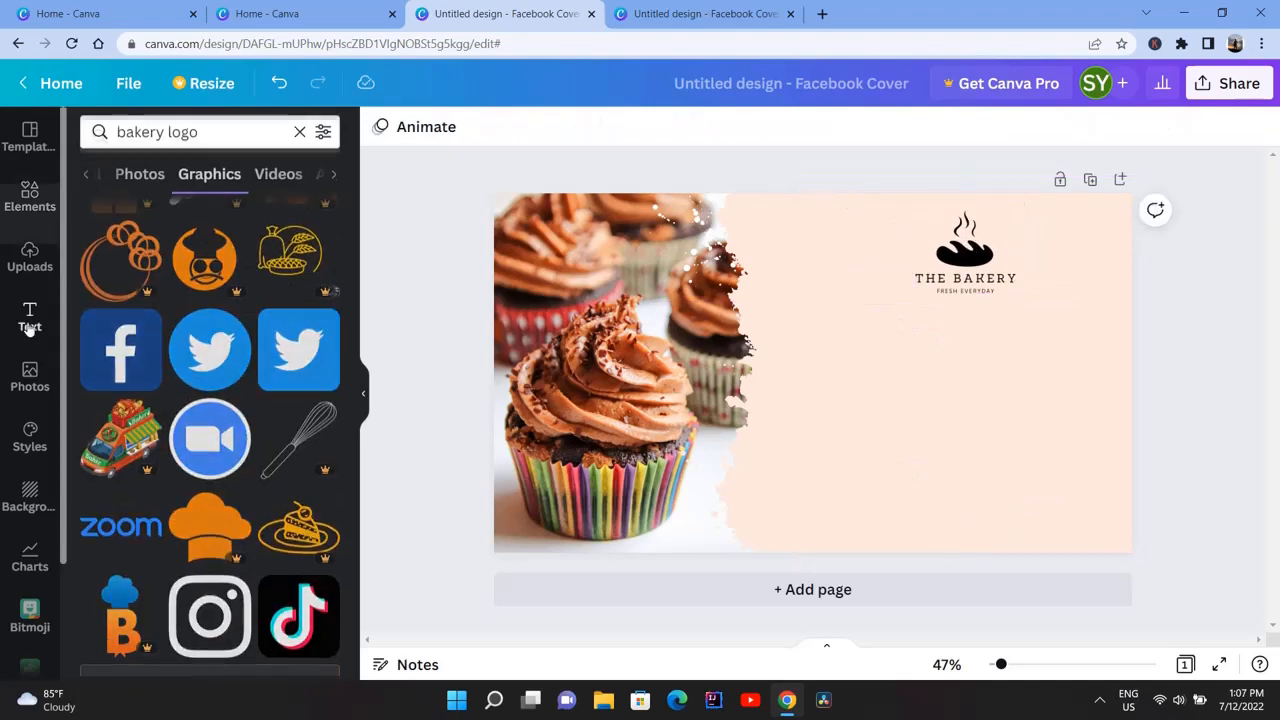
Add the heading ALL KINDS OF CAKES in the Bangers font, coloured dark brown, below the logo
click(30, 315)
click(143, 225)
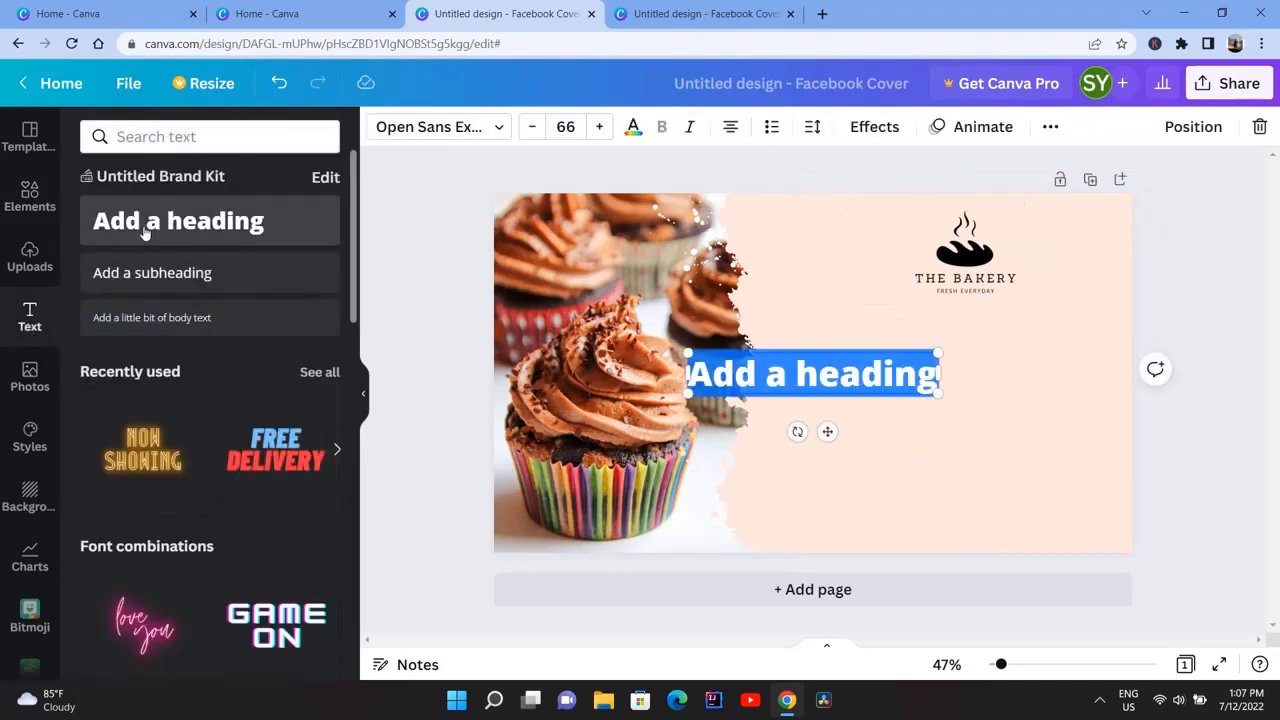
text(ALL KINDS OF CAKES)
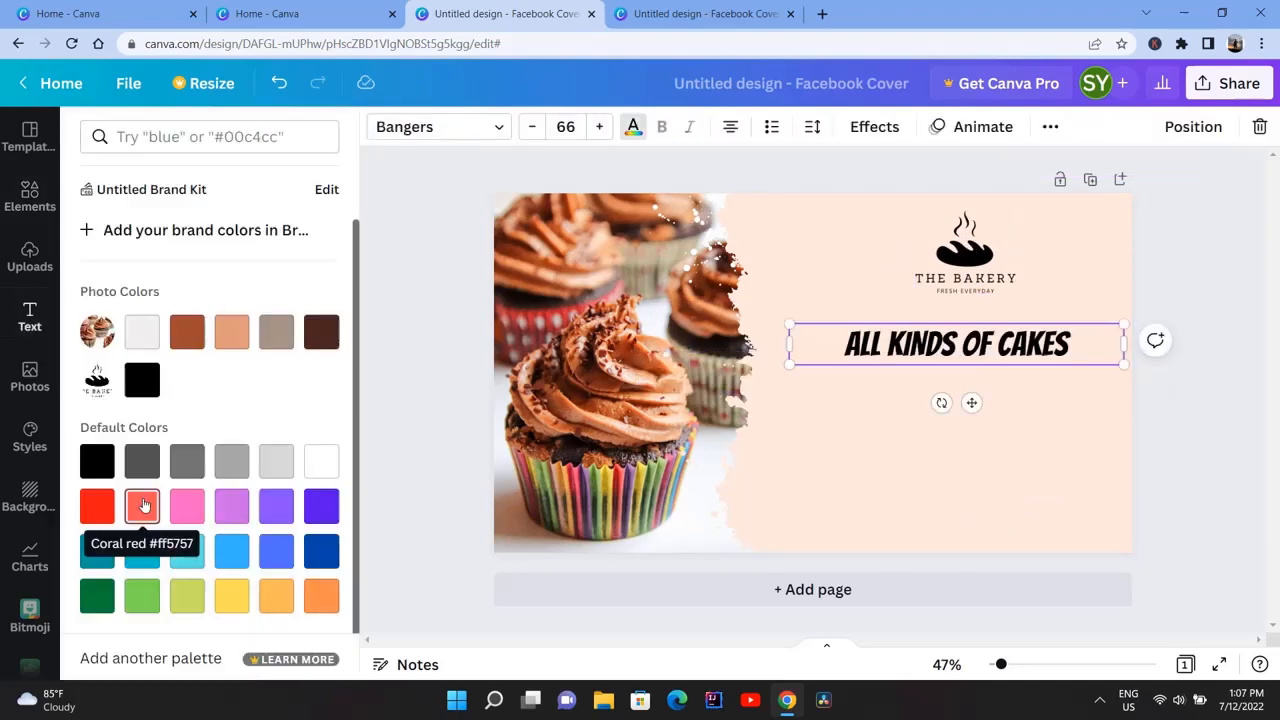
click(143, 505)
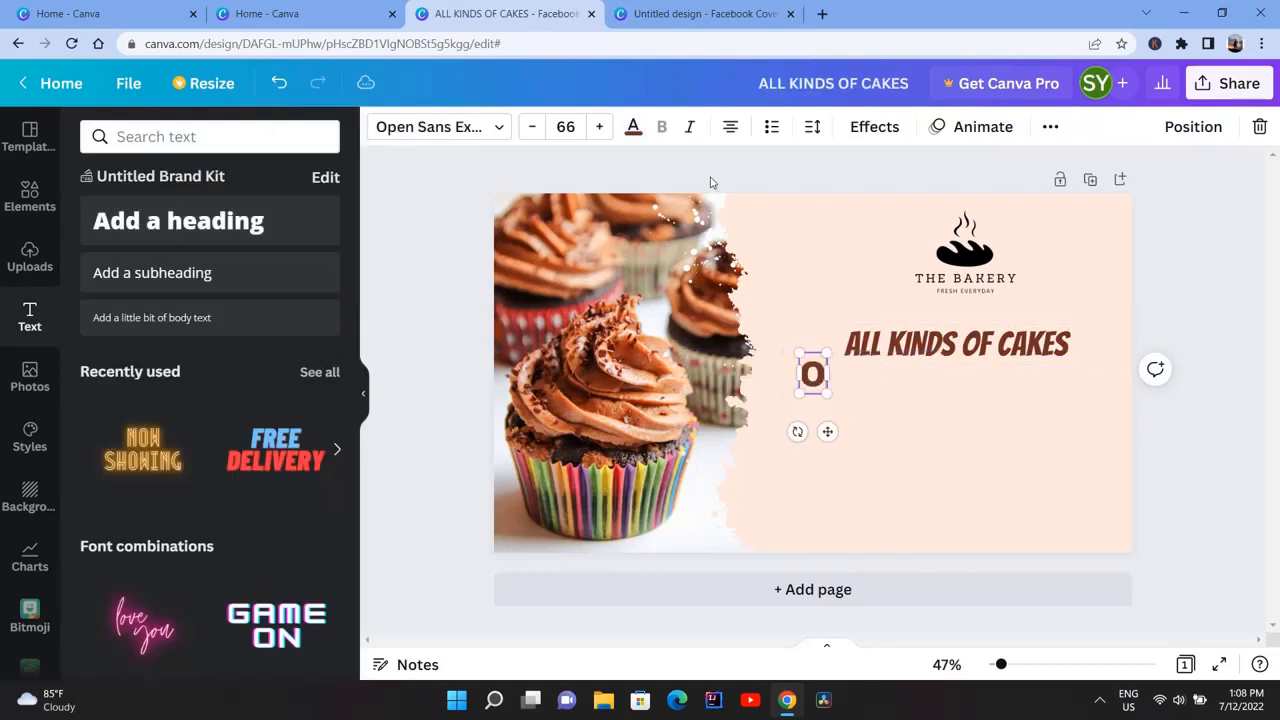
Add the text ORDER ONLINE:, shrink it, and place it below the cakes heading beside the photo
text(RDER ONLINE)
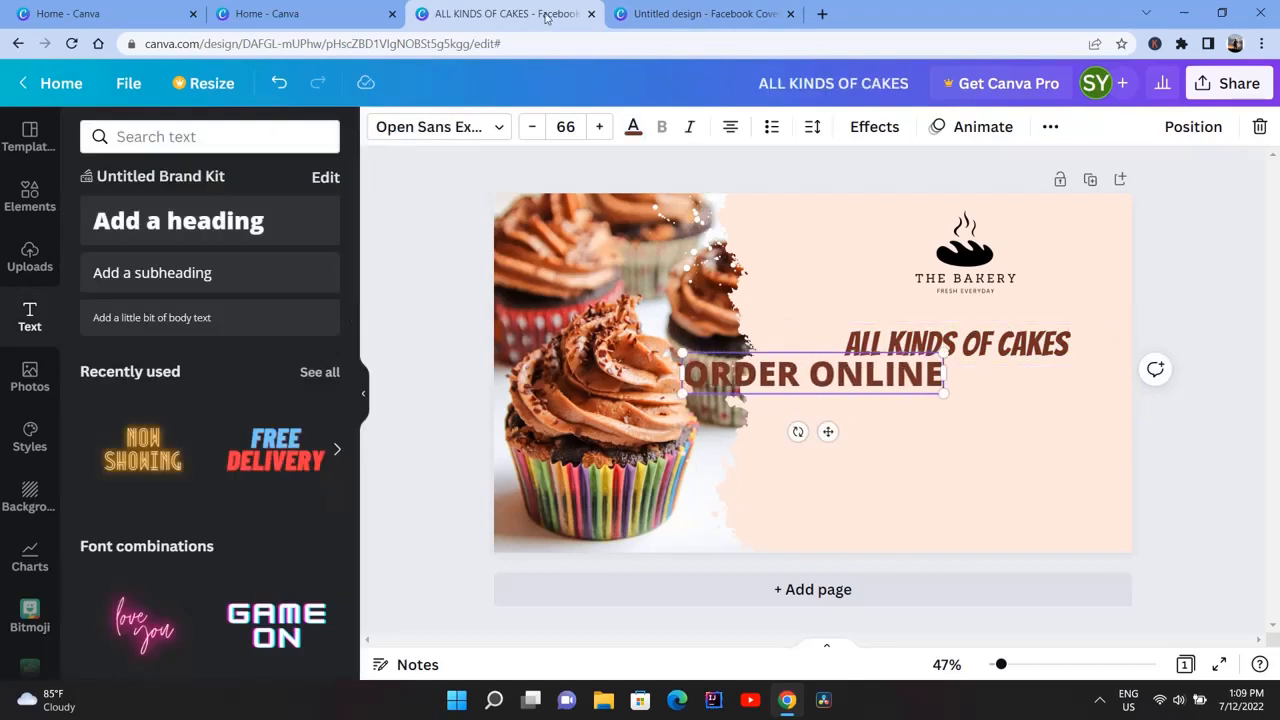
drag(944, 352, 837, 486)
drag(771, 431, 843, 454)
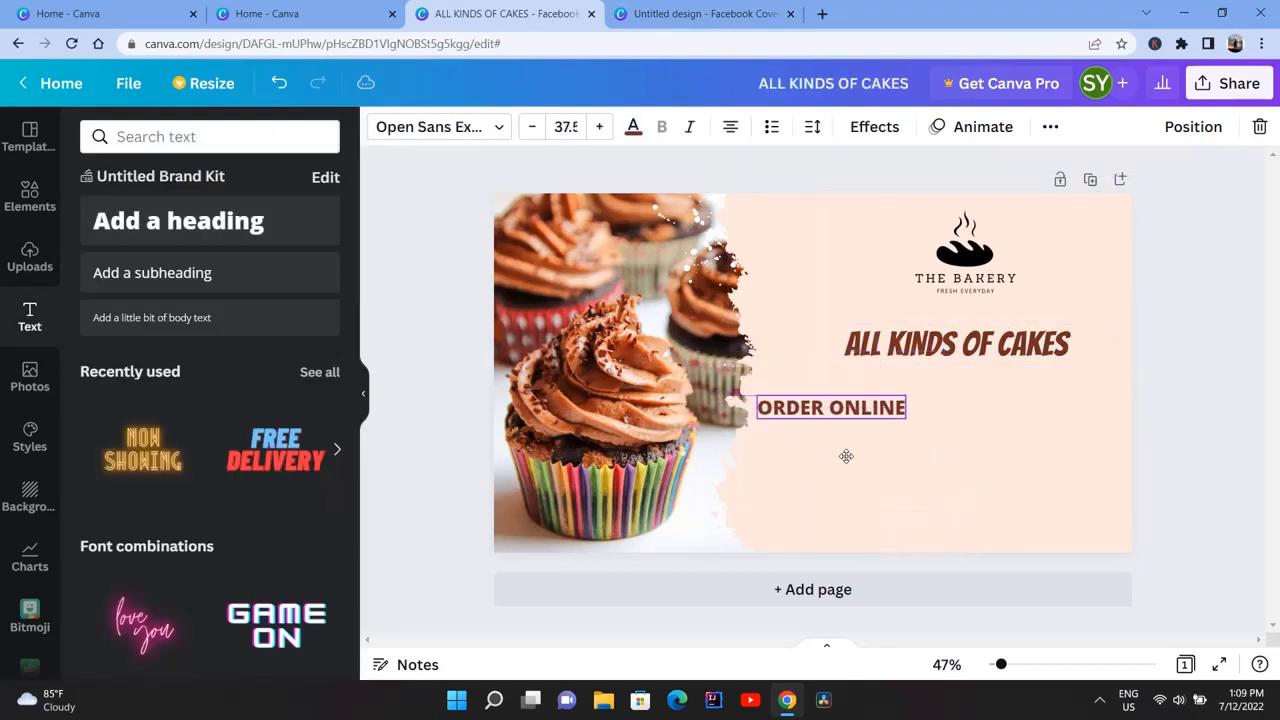
click(247, 240)
text(WWW.WEBSITE.)
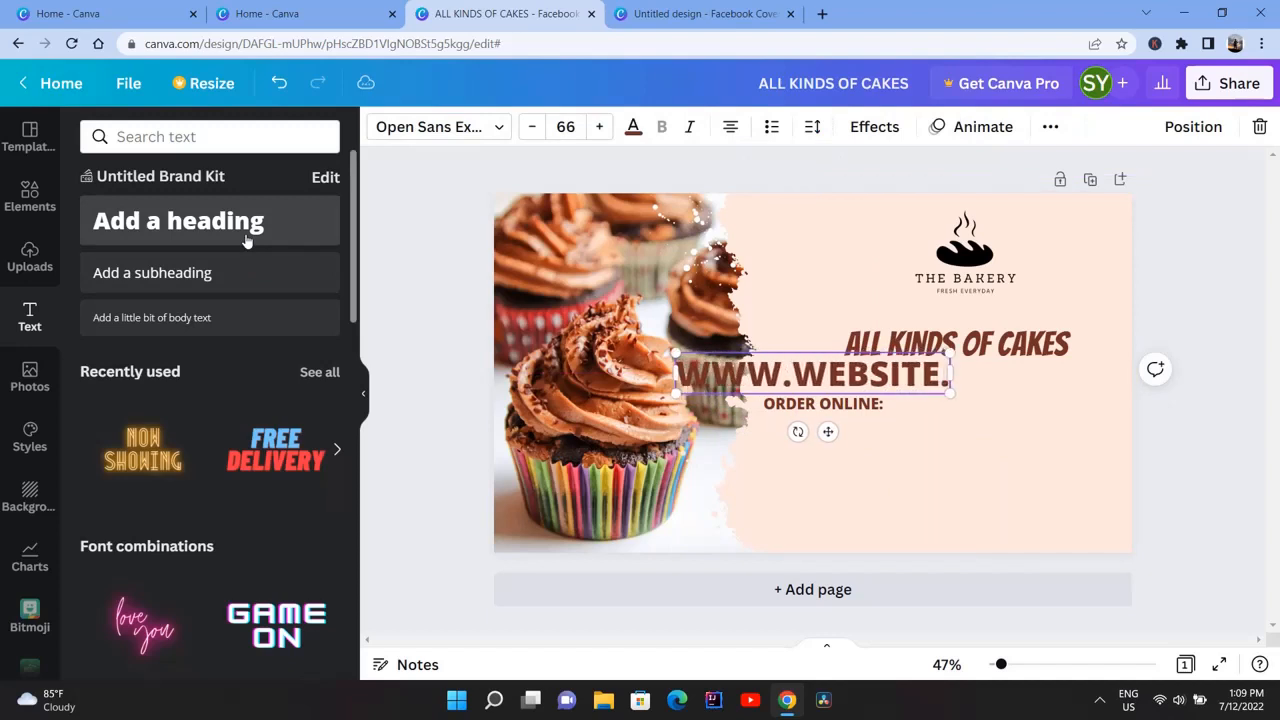
text(COM)
drag(650, 353, 853, 380)
drag(953, 454, 976, 450)
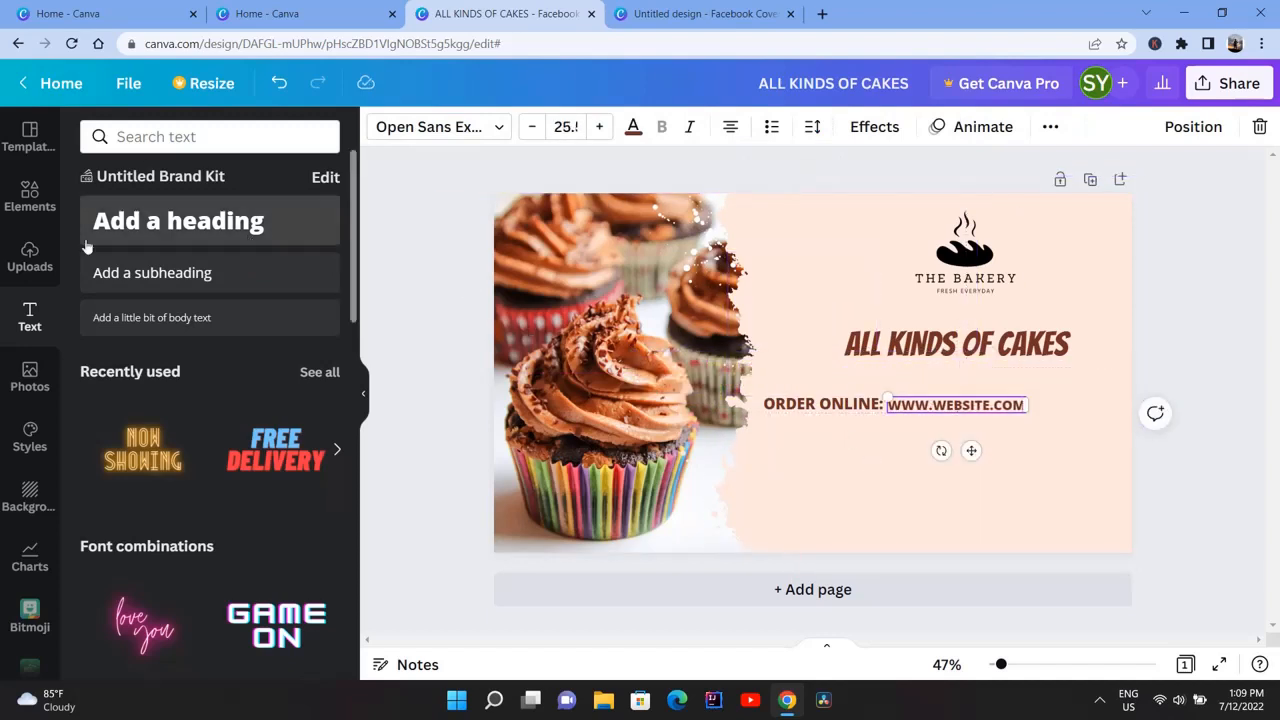
Add small Facebook and Instagram icons, stacked beneath the ORDER ONLINE line
click(30, 195)
click(120, 354)
scroll(118, 498, down, 8)
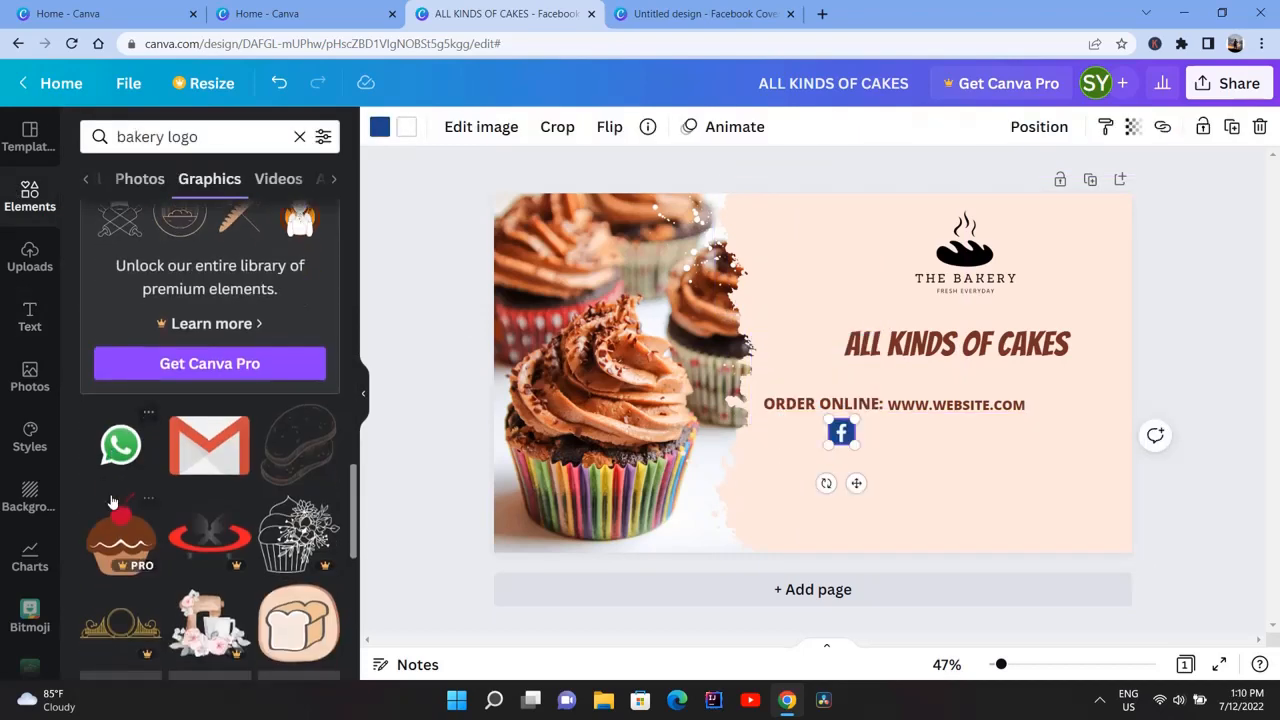
click(122, 443)
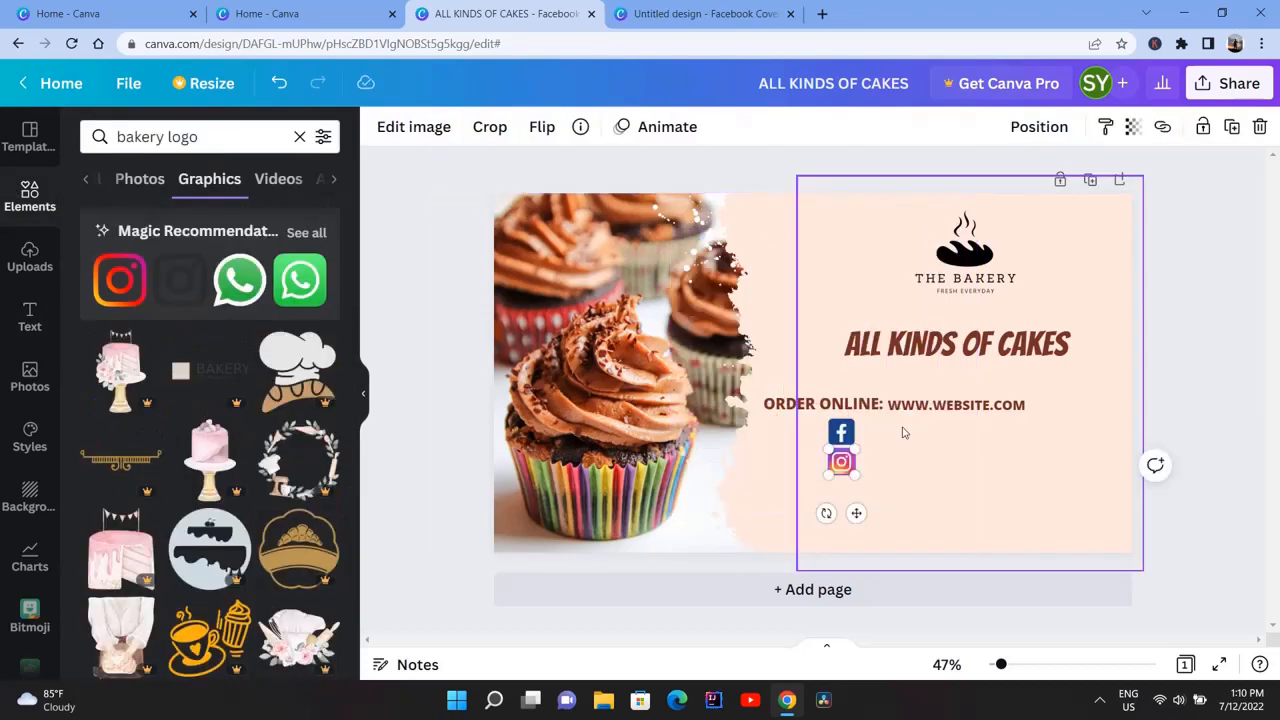
text(t)
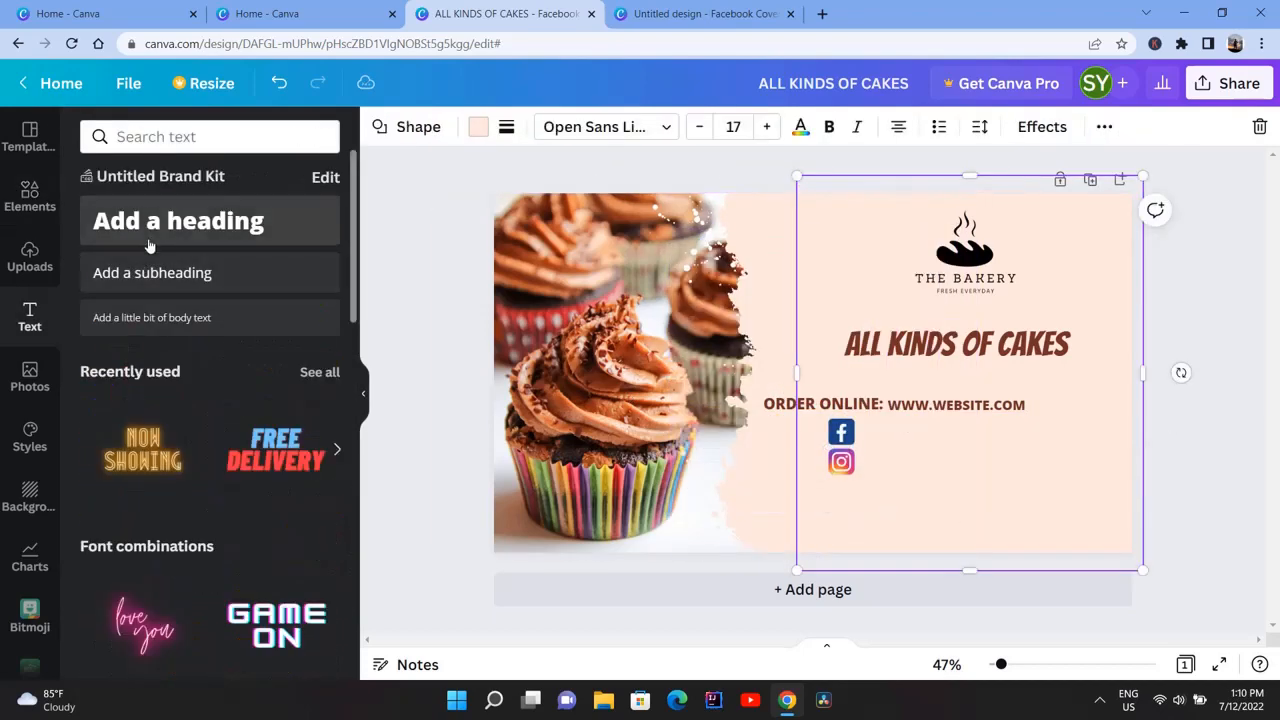
text(@)
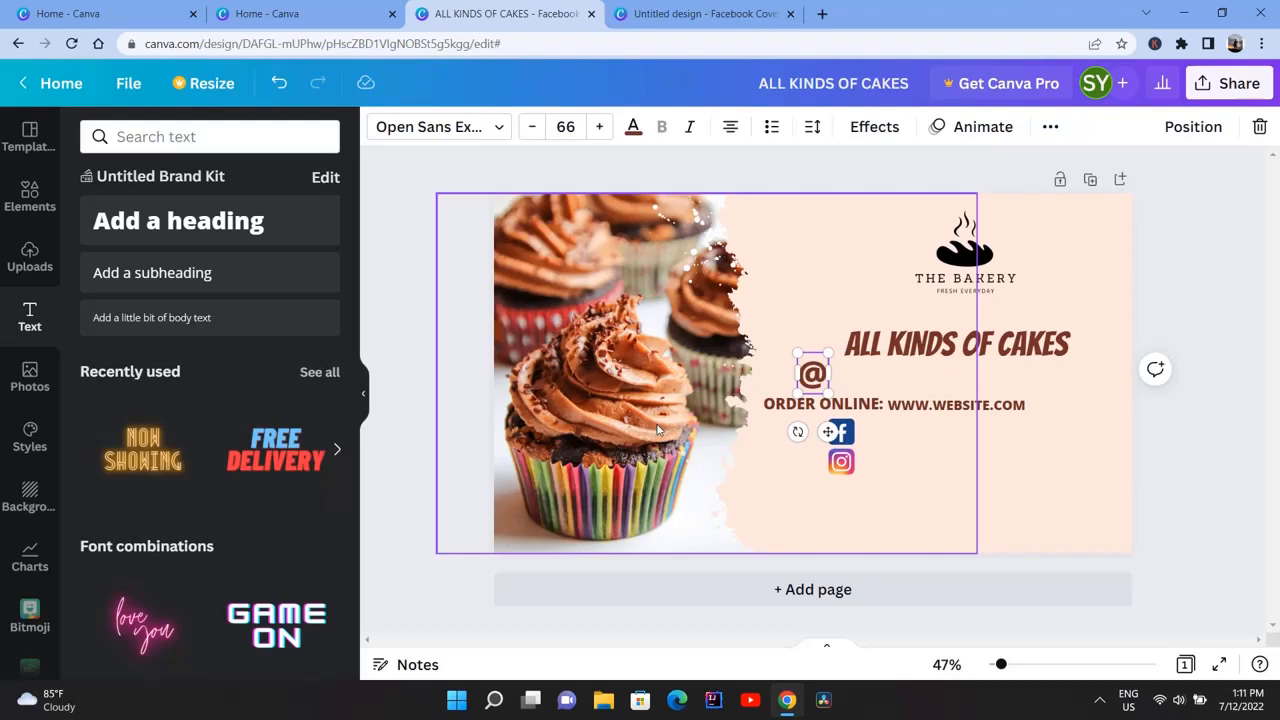
text(YOURFACEBOOK)
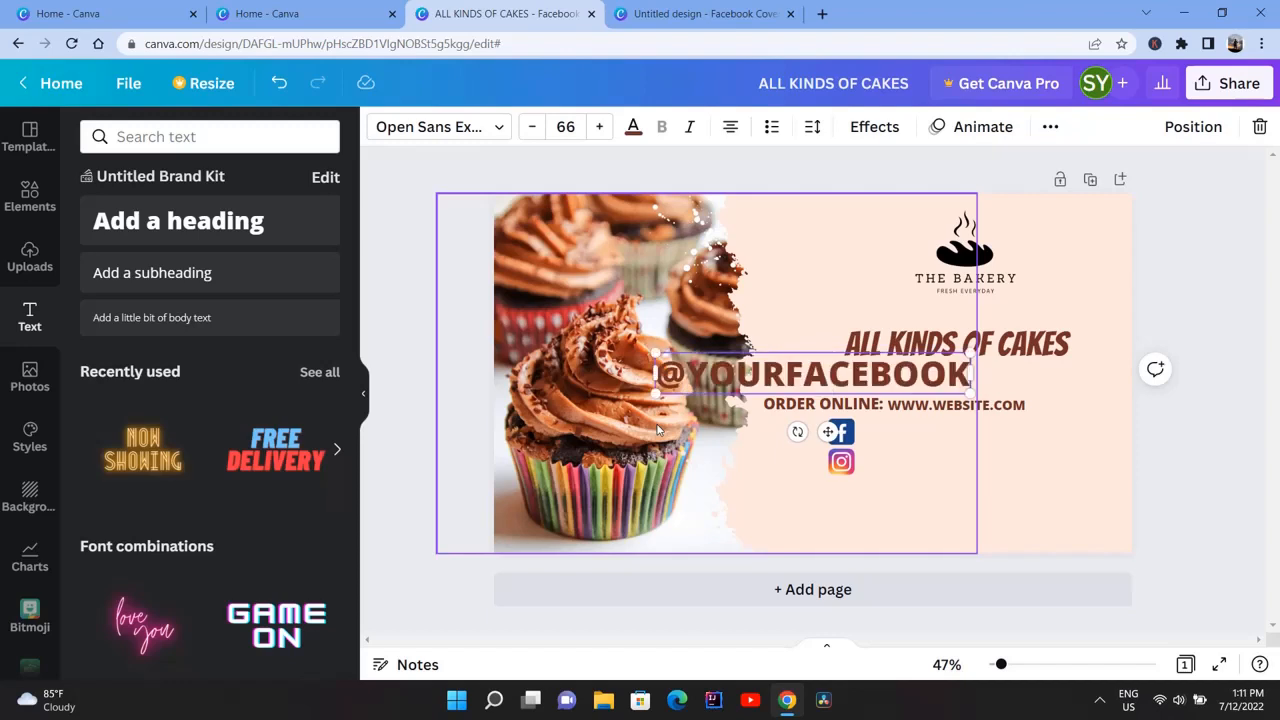
drag(653, 353, 827, 376)
drag(911, 431, 952, 478)
click(283, 220)
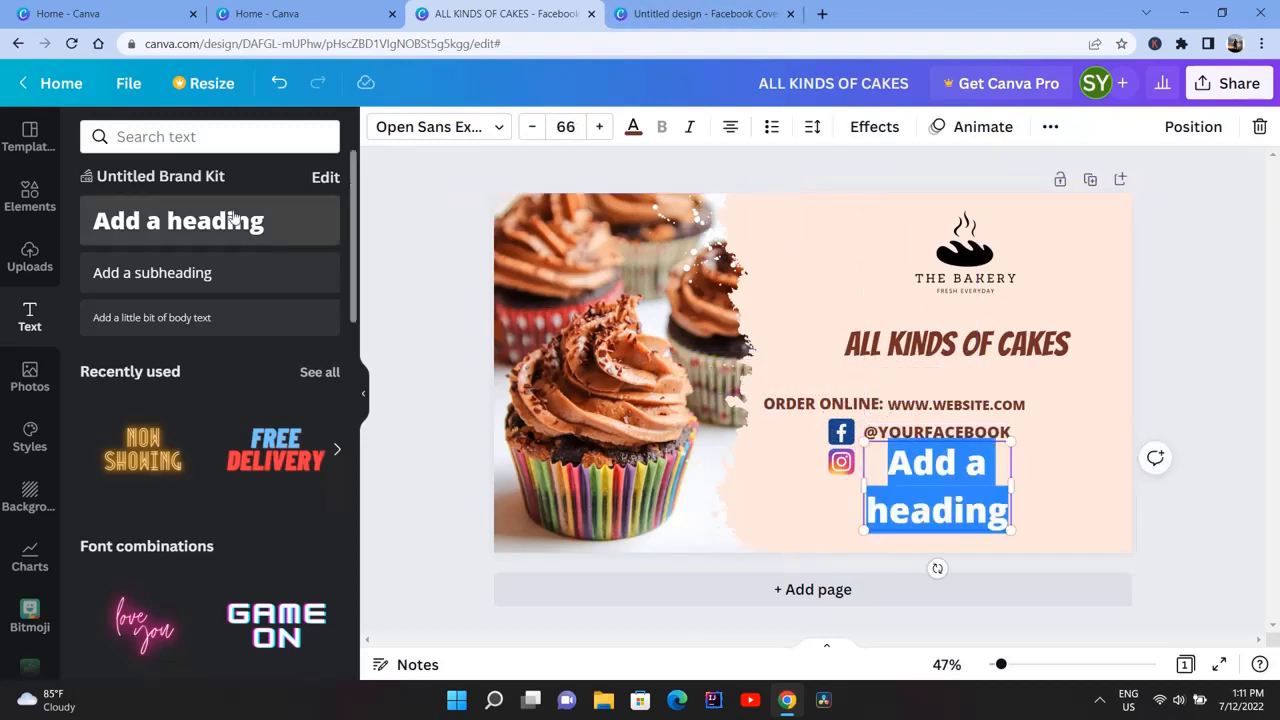
text(@YOUR INSTAGRAM)
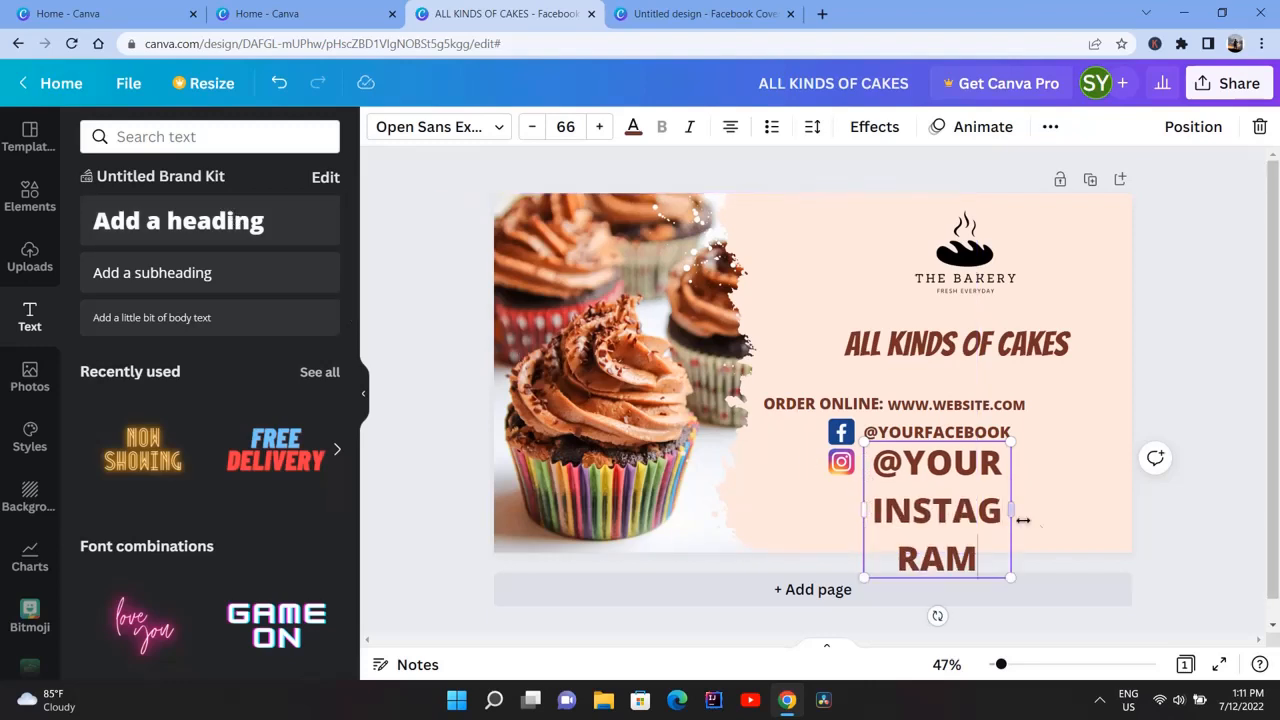
drag(1012, 500, 1028, 451)
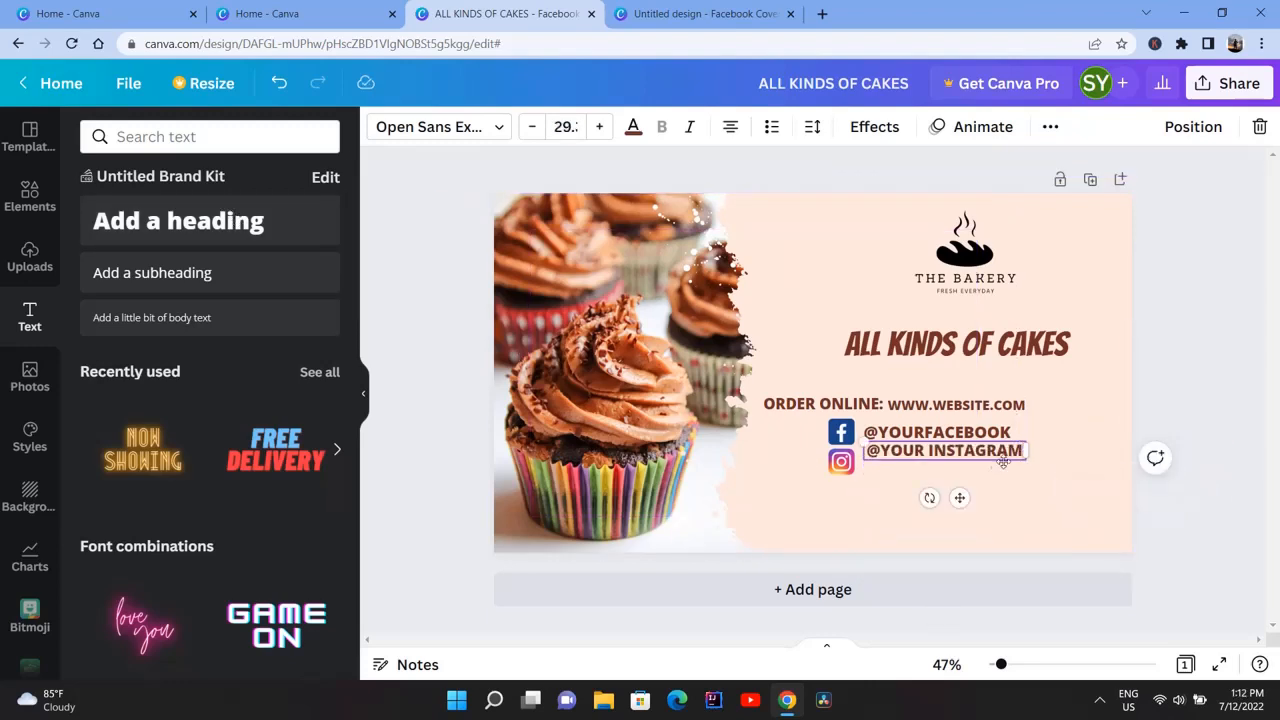
drag(959, 500, 959, 510)
click(871, 533)
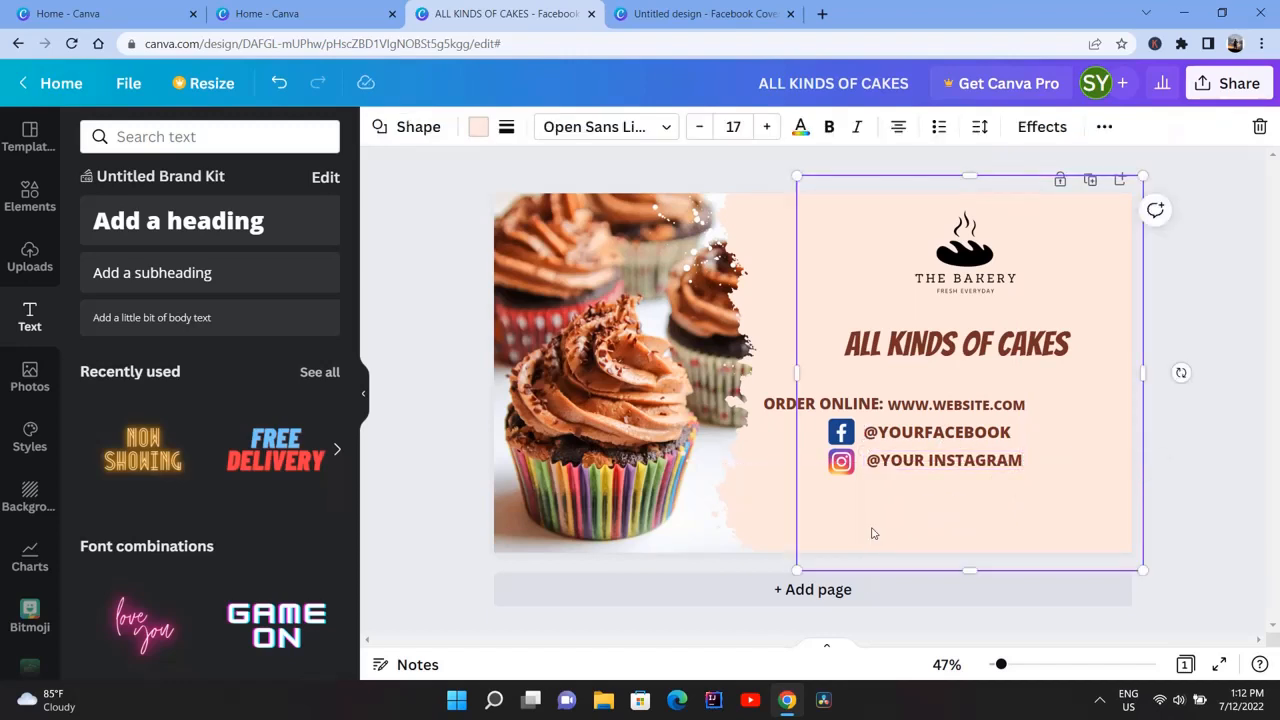
click(921, 469)
Add the text ADDRESS: YOUR ADDRESS HERE, shrink it, and place it beneath the social media lines
click(178, 221)
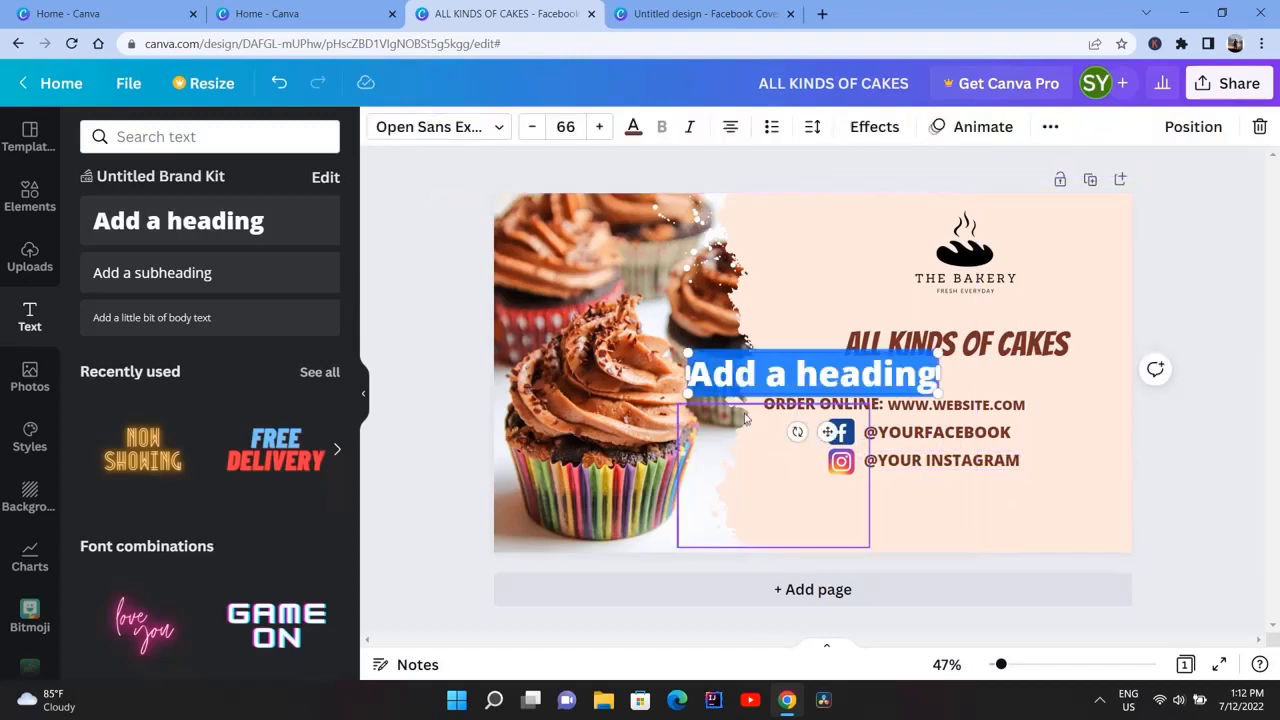
text(ADDRESS:)
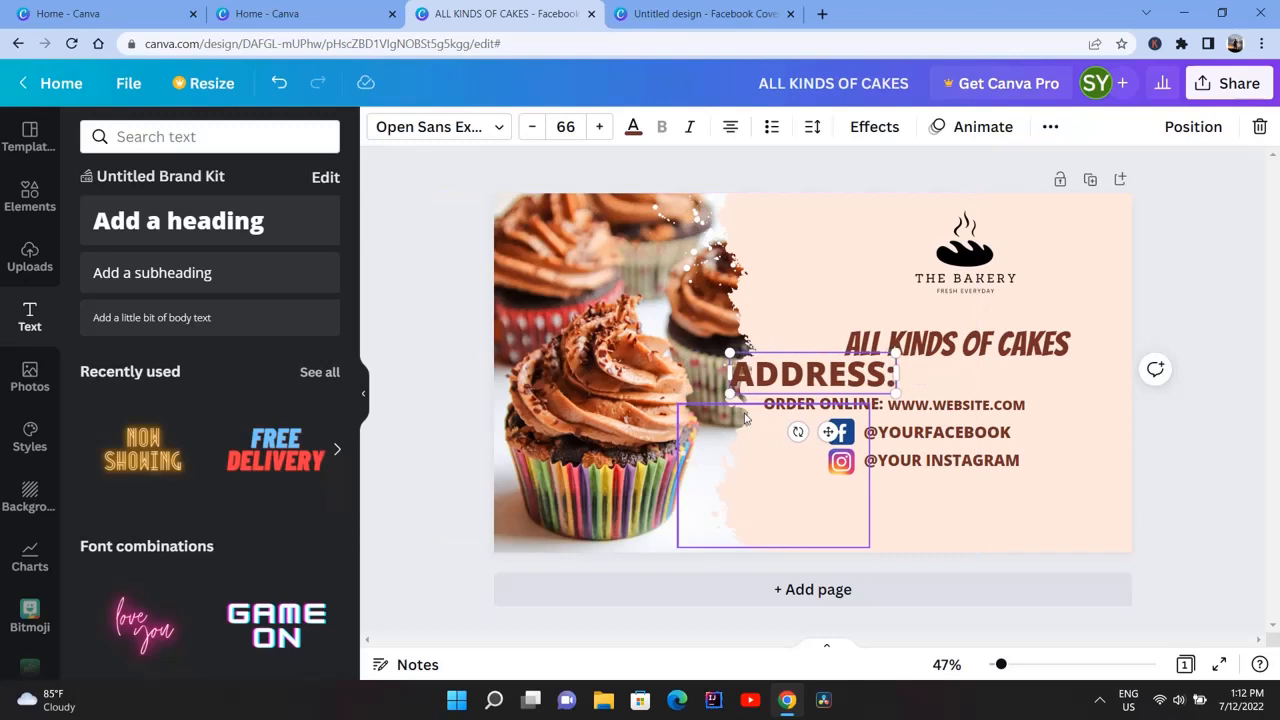
text( YOUR ADDRESS HERE)
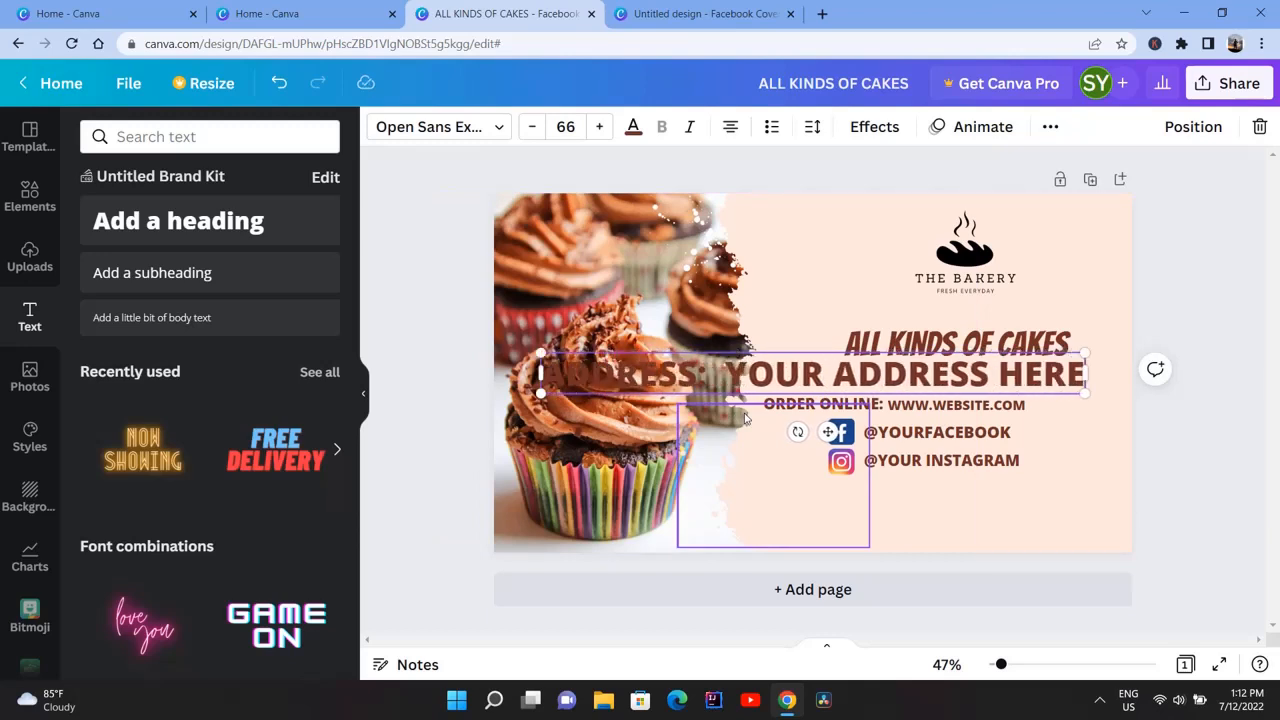
drag(828, 431, 942, 572)
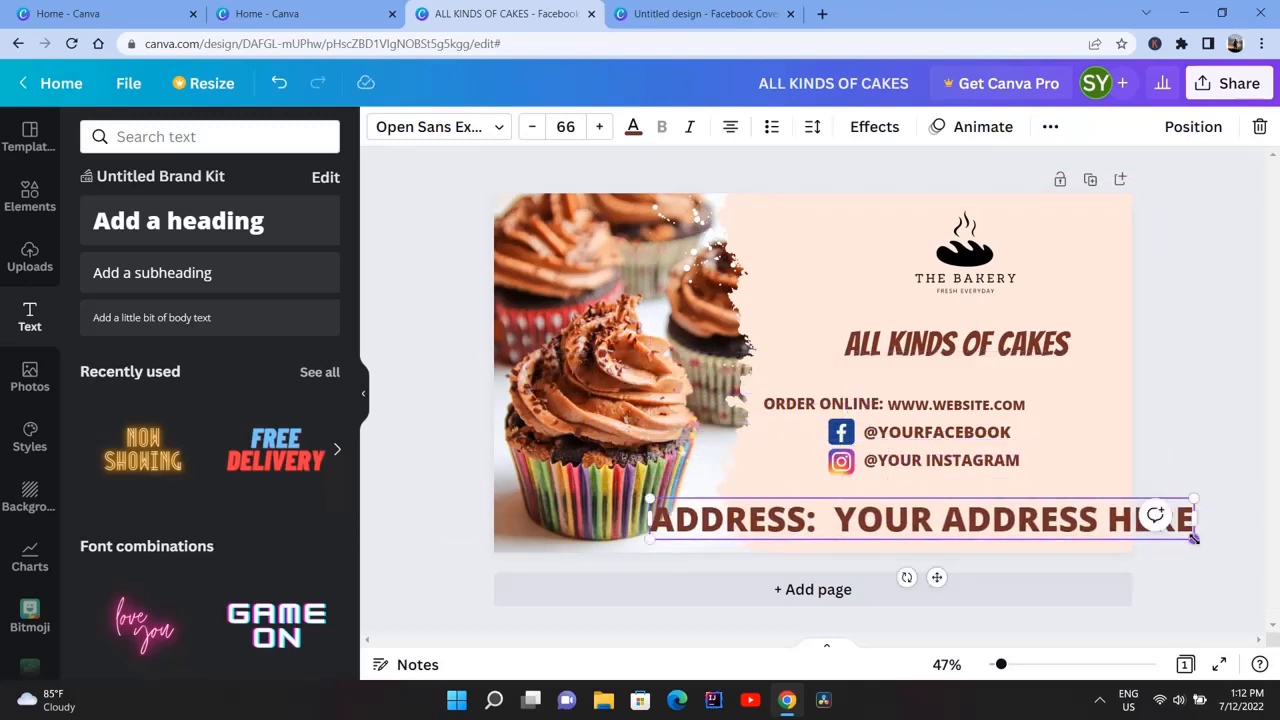
drag(1194, 539, 978, 522)
drag(829, 560, 939, 547)
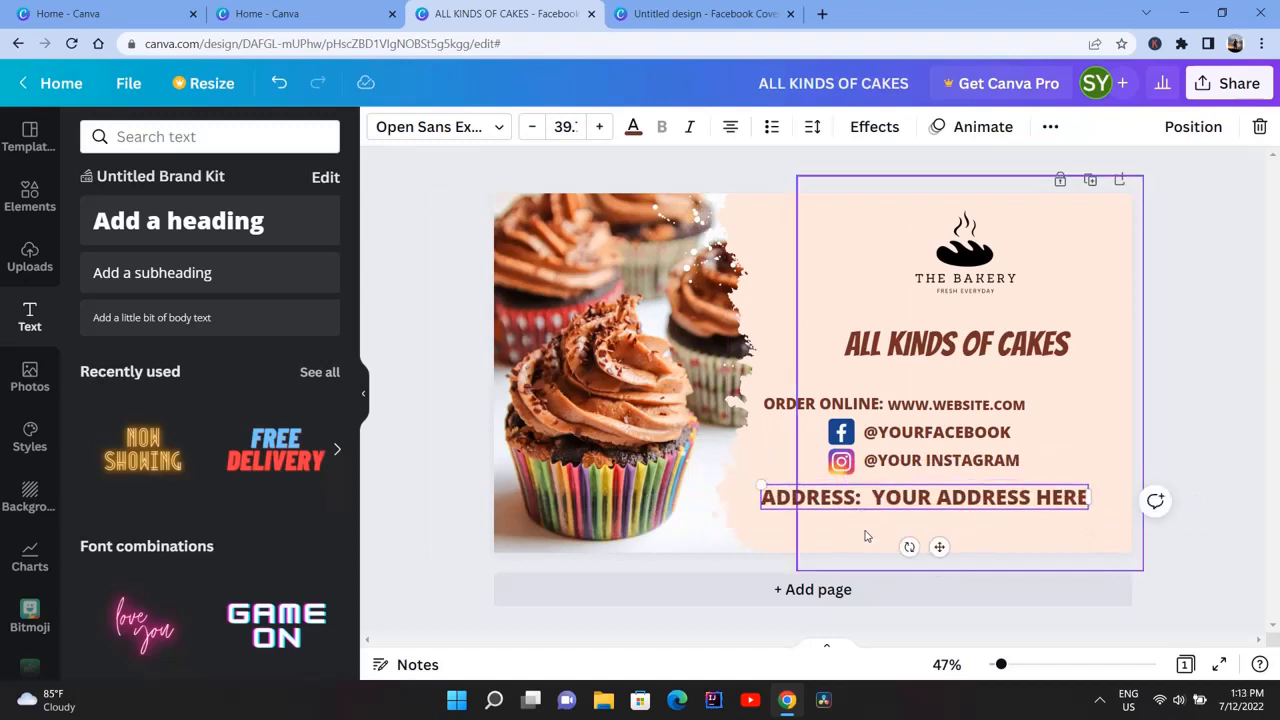
Add a CONTACT: line with the phone number, shrink it, and centre it beneath the address line
click(249, 229)
text(CONTACT)
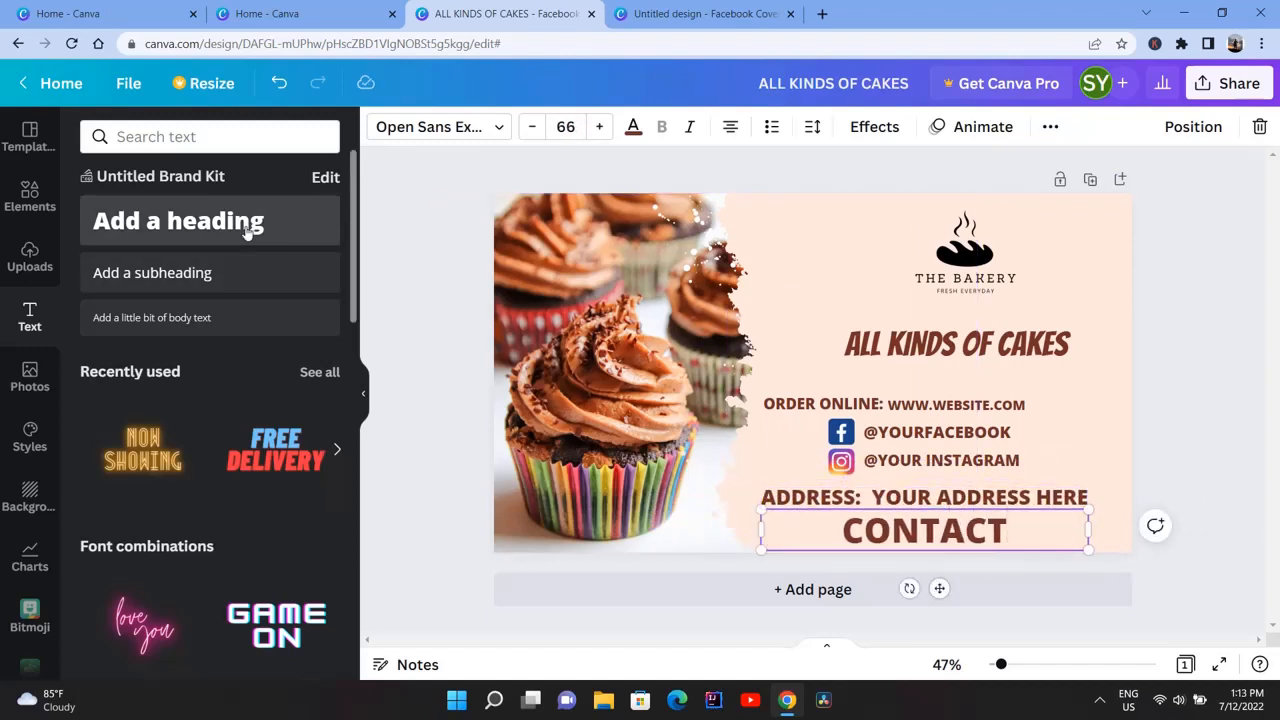
text(: 2121212121)
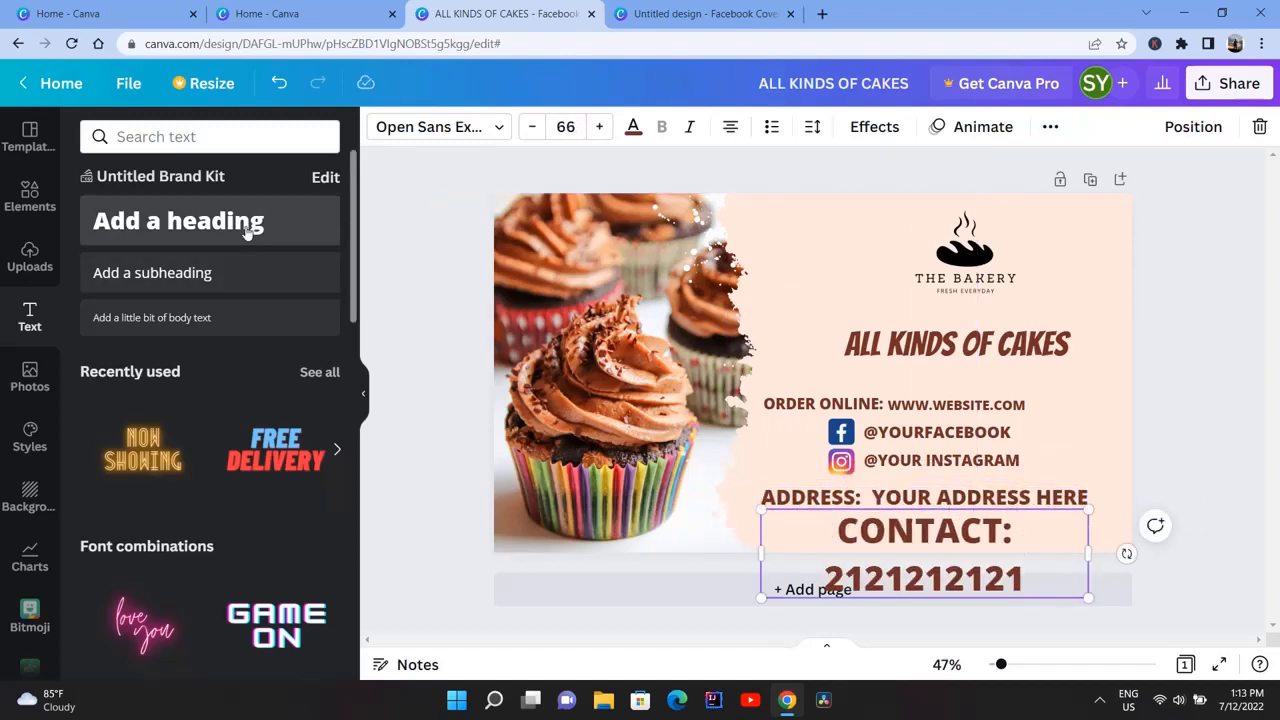
drag(761, 553, 906, 523)
drag(1006, 586, 948, 575)
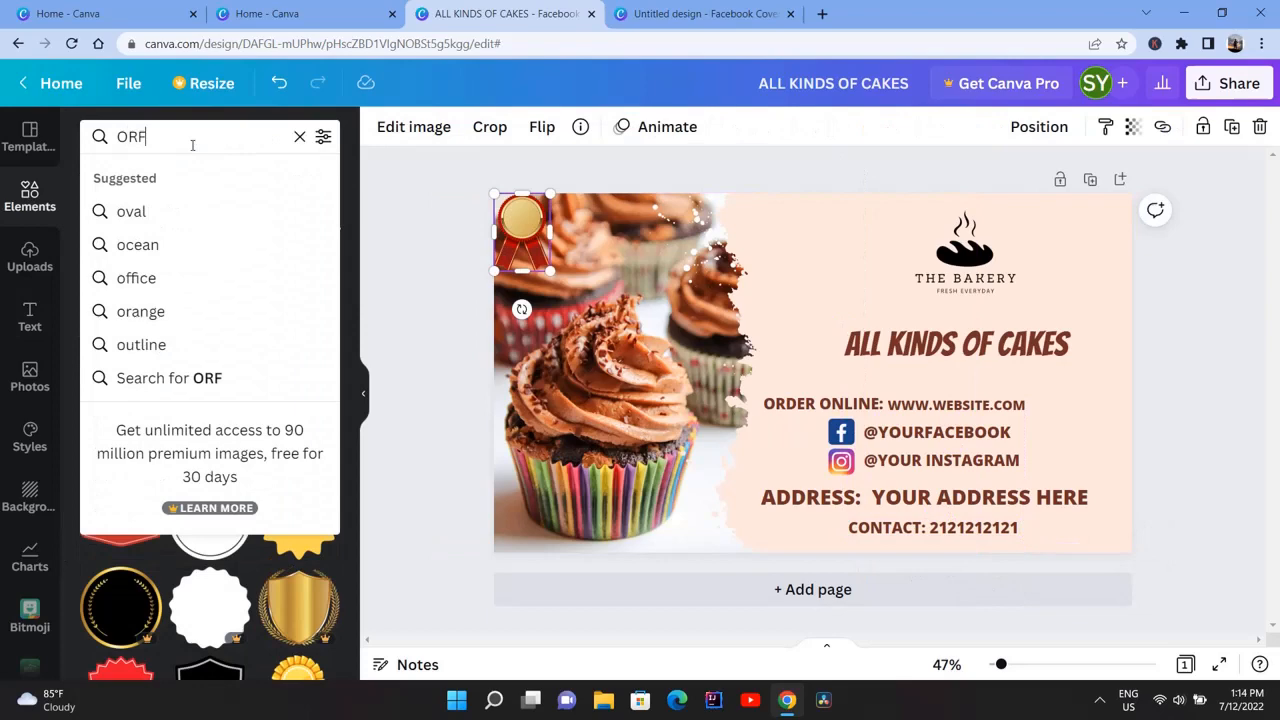
Search for "order now", add the pink ORDER NOW ribbon badge, and shrink it into the photo's upper-left corner
text(er)
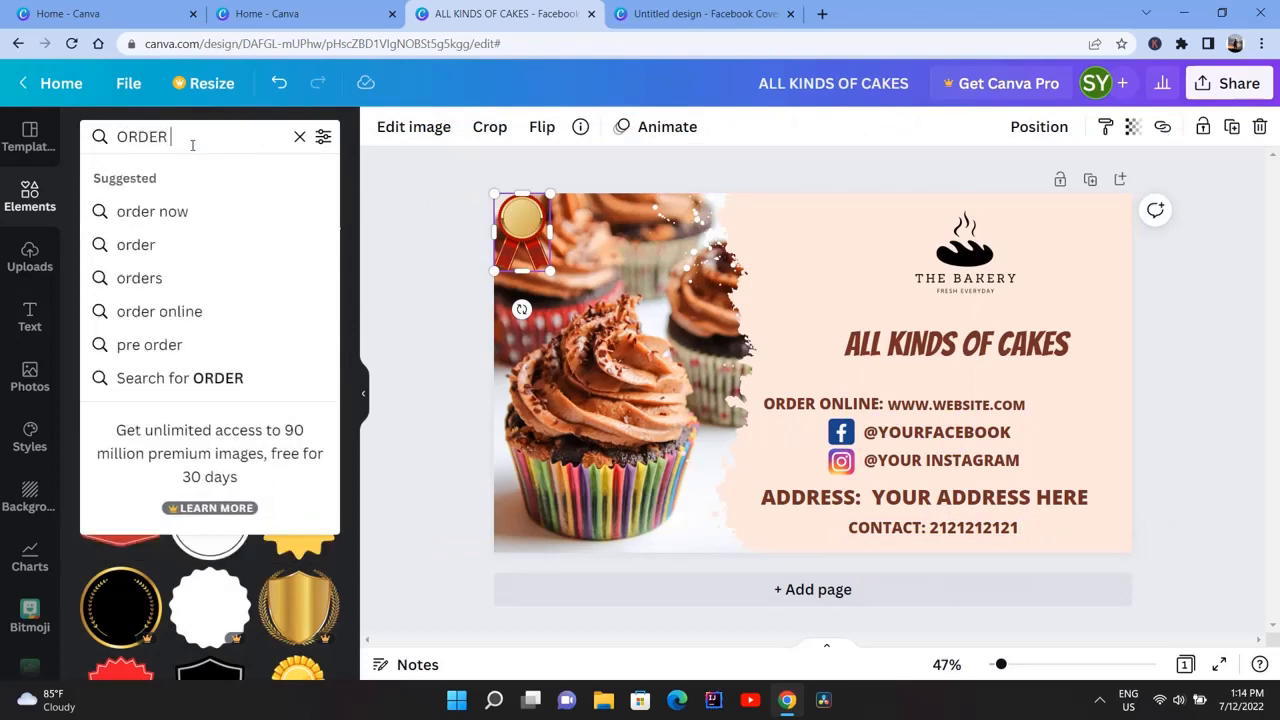
click(170, 208)
click(209, 294)
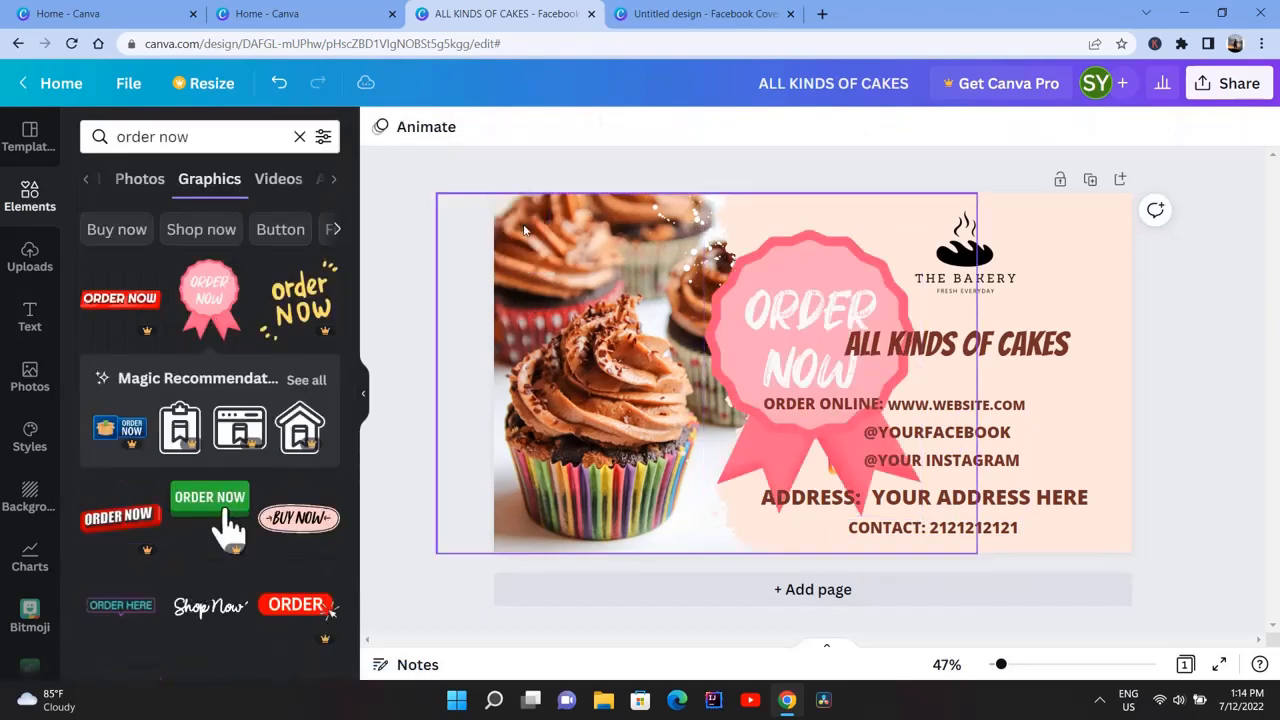
drag(645, 311, 530, 295)
drag(709, 478, 522, 280)
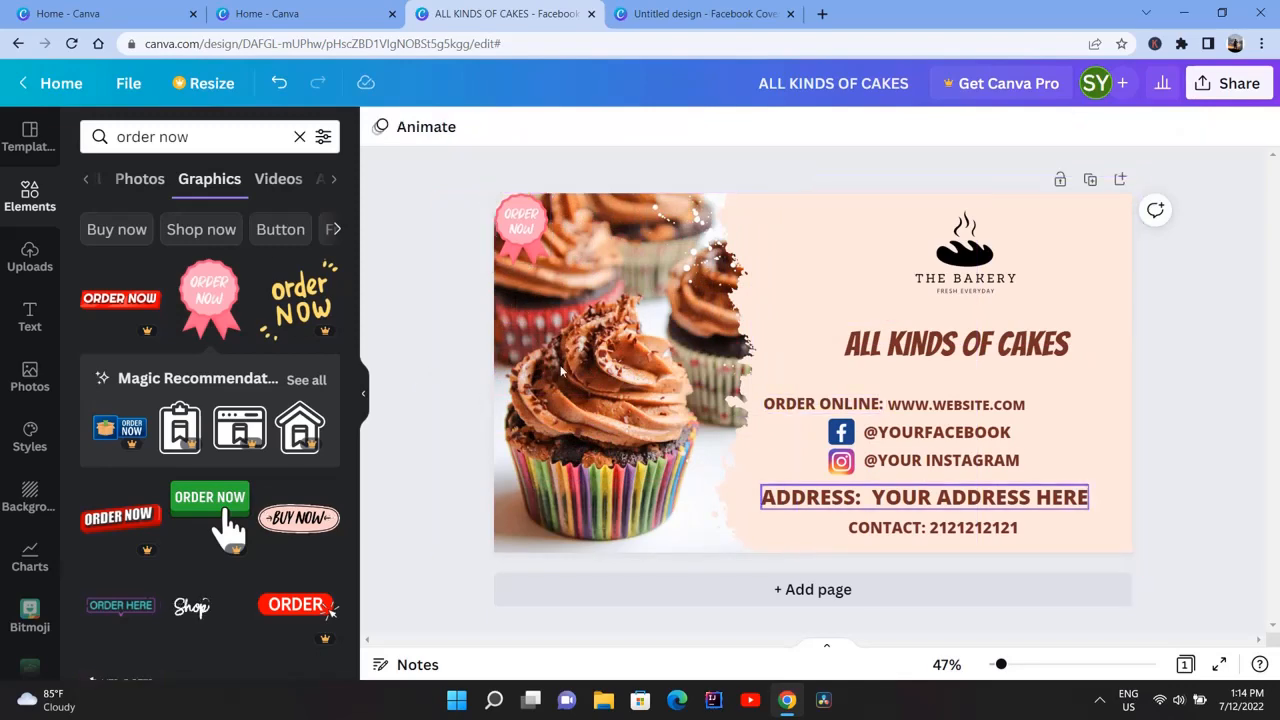
Search the graphics for "website icon" and add the blue globe with black grid lines to the page
click(198, 139)
key(ctrl+a)
key(BackSpace)
text(WEBSIR)
key(BackSpace)
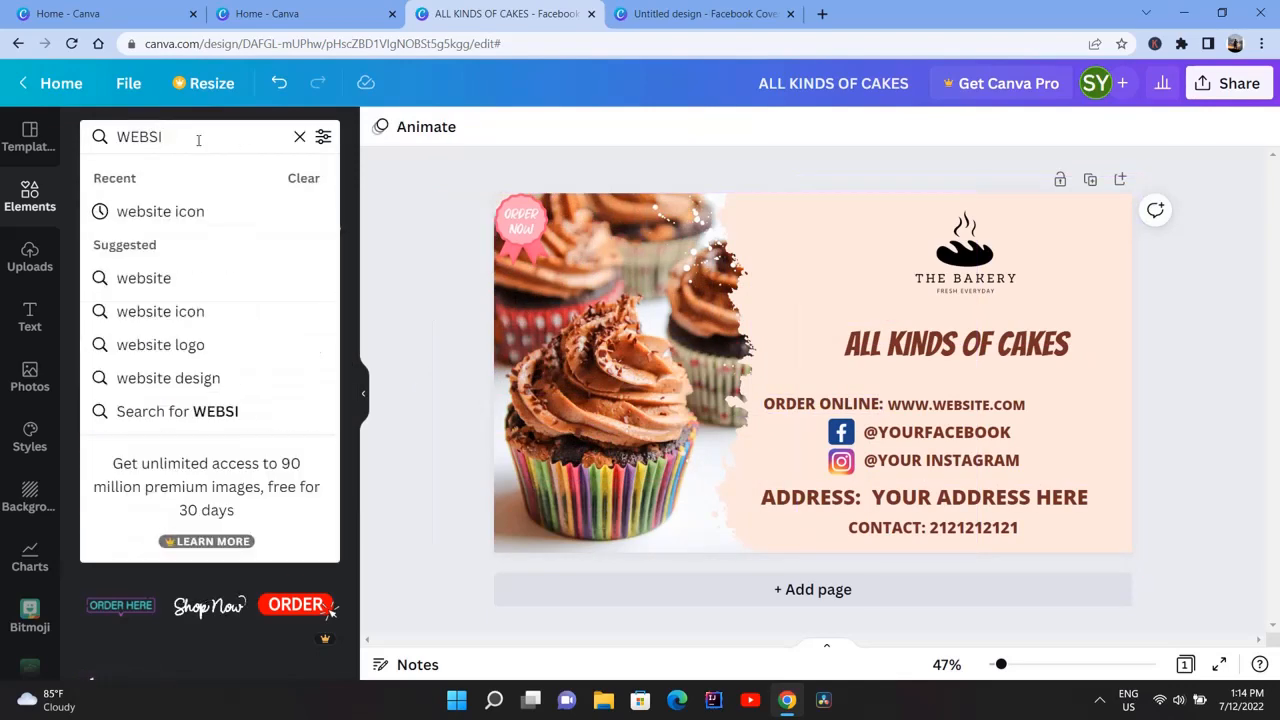
click(188, 213)
scroll(300, 480, down, 3)
click(299, 390)
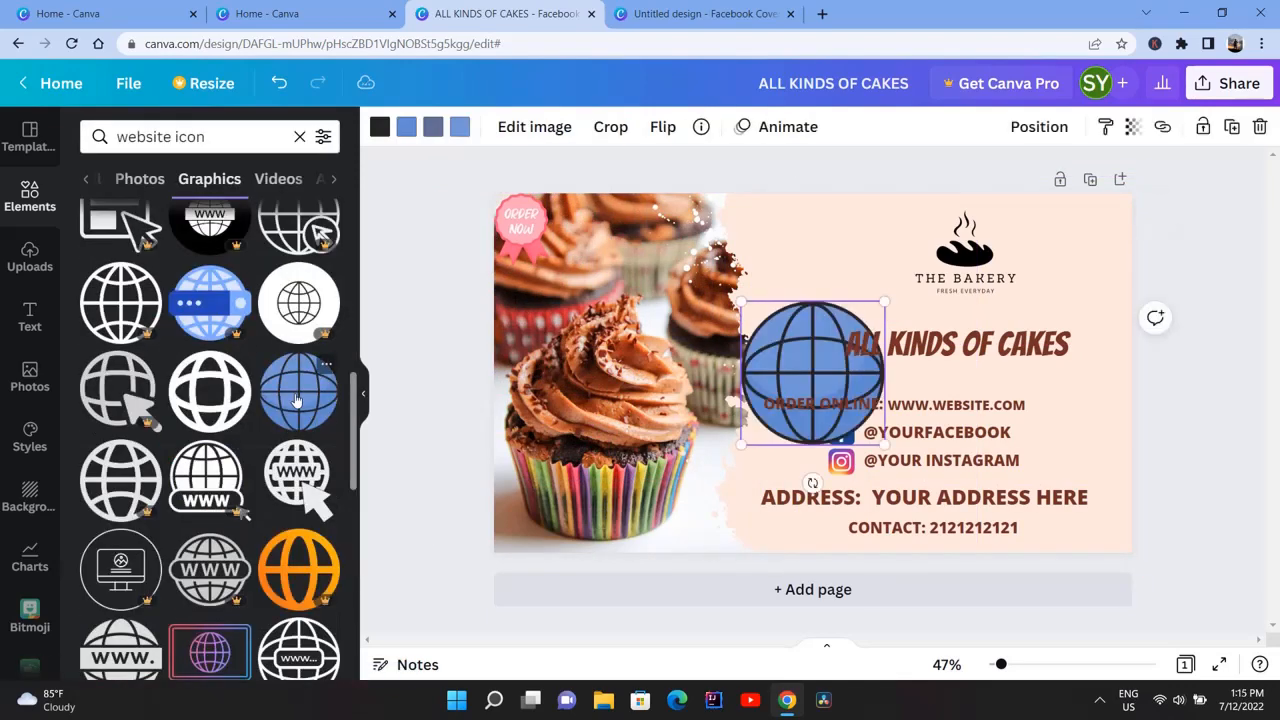
Shrink the blue globe to icon size and place it before the website address, in line above the Facebook icon
drag(885, 300, 899, 411)
click(897, 405)
click(838, 412)
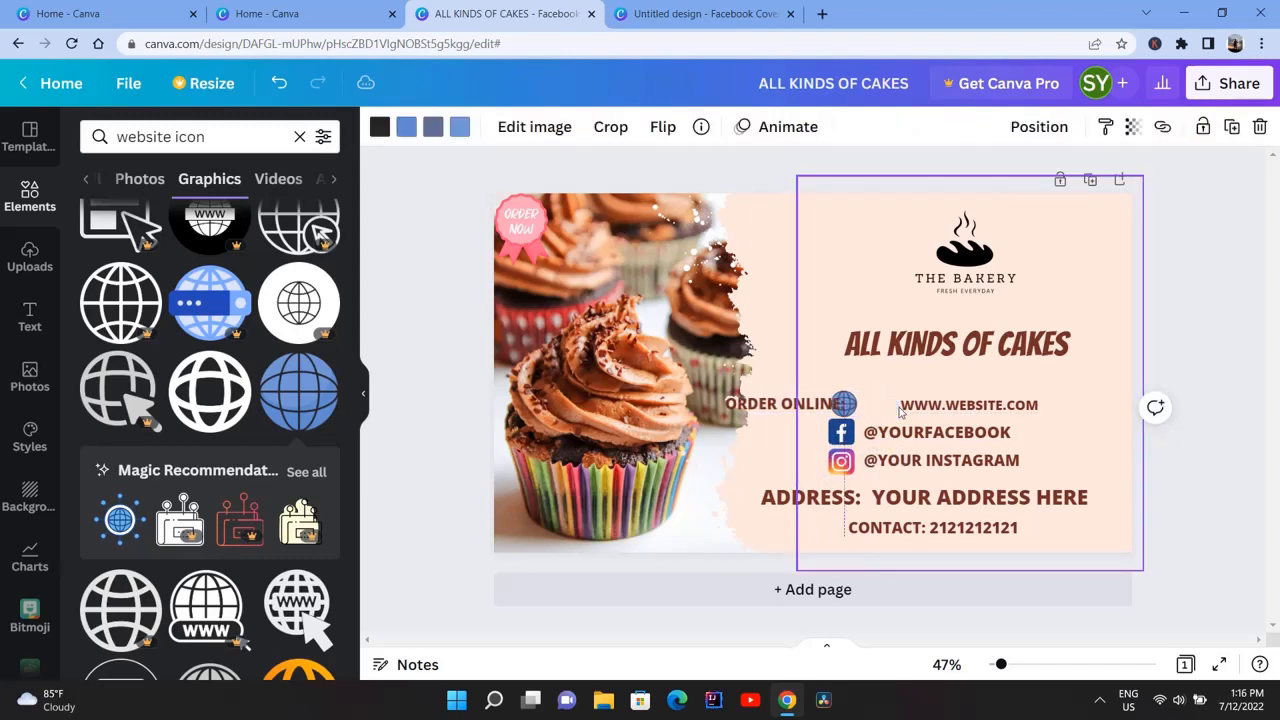
click(955, 403)
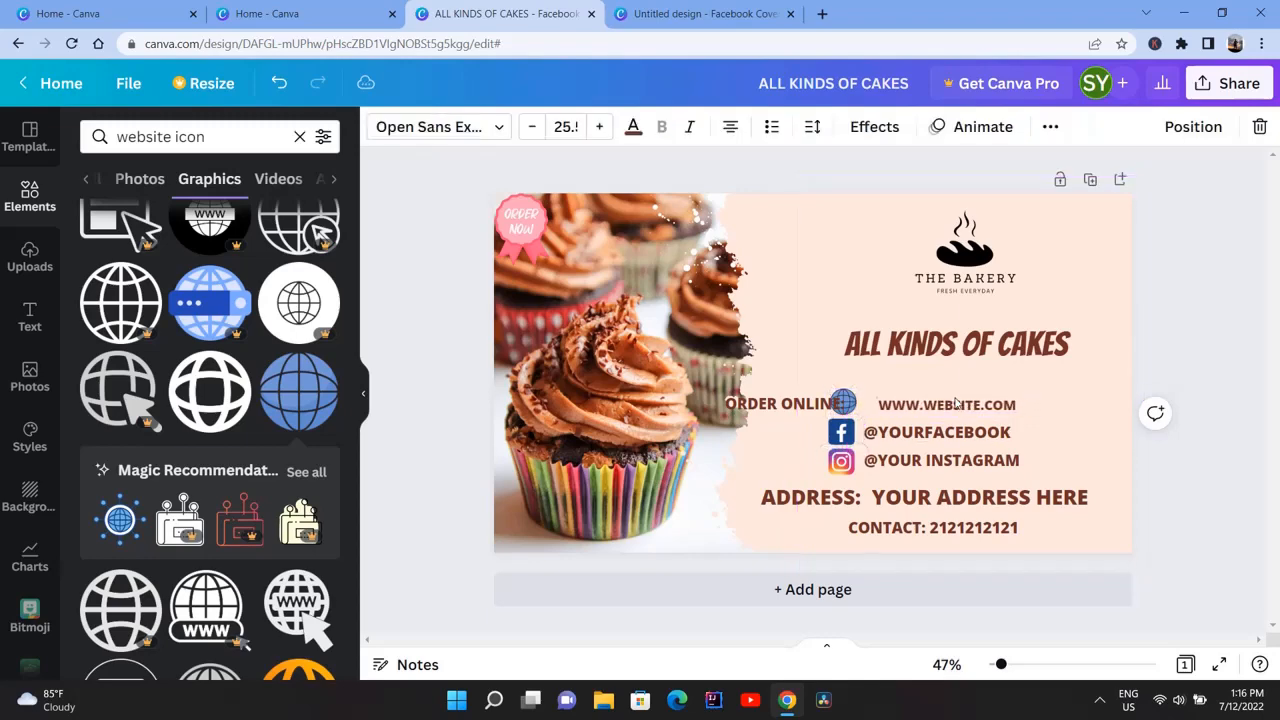
key(ctrl+z)
Select all the elements on the cover and change the text font to Gagalin
drag(1200, 252, 820, 558)
click(605, 126)
text(GAGAL)
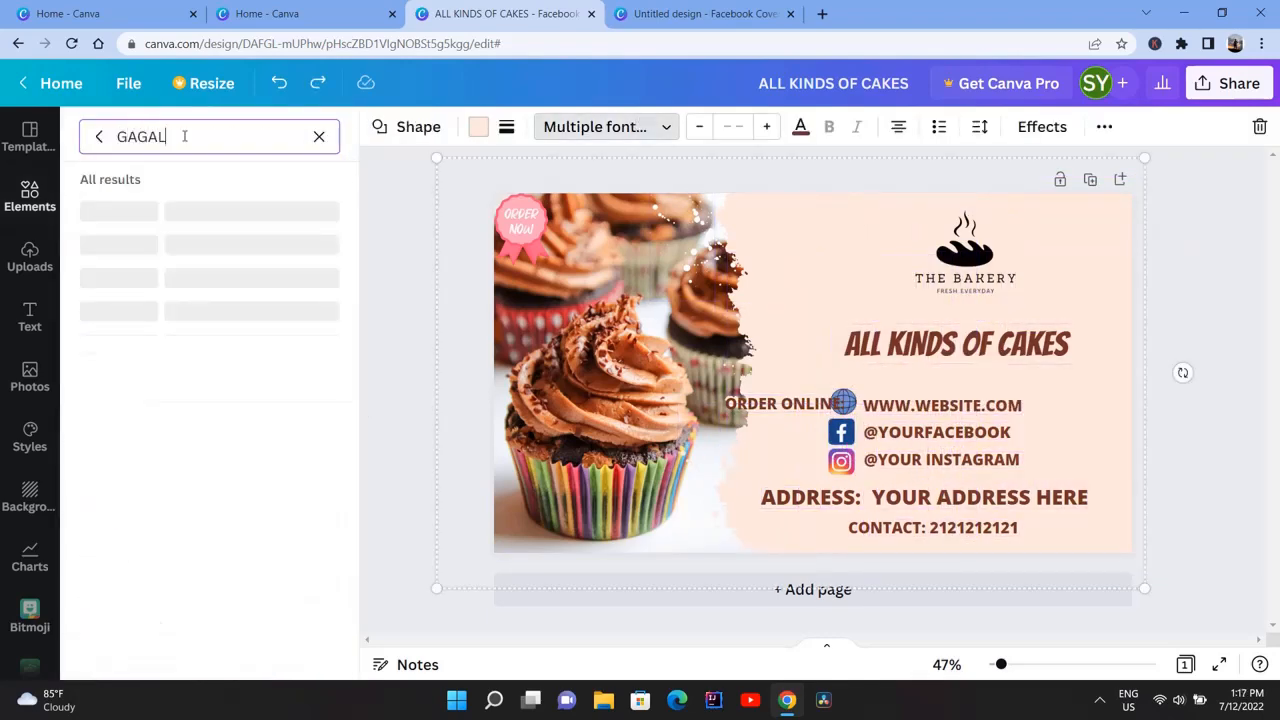
text(IN)
click(115, 208)
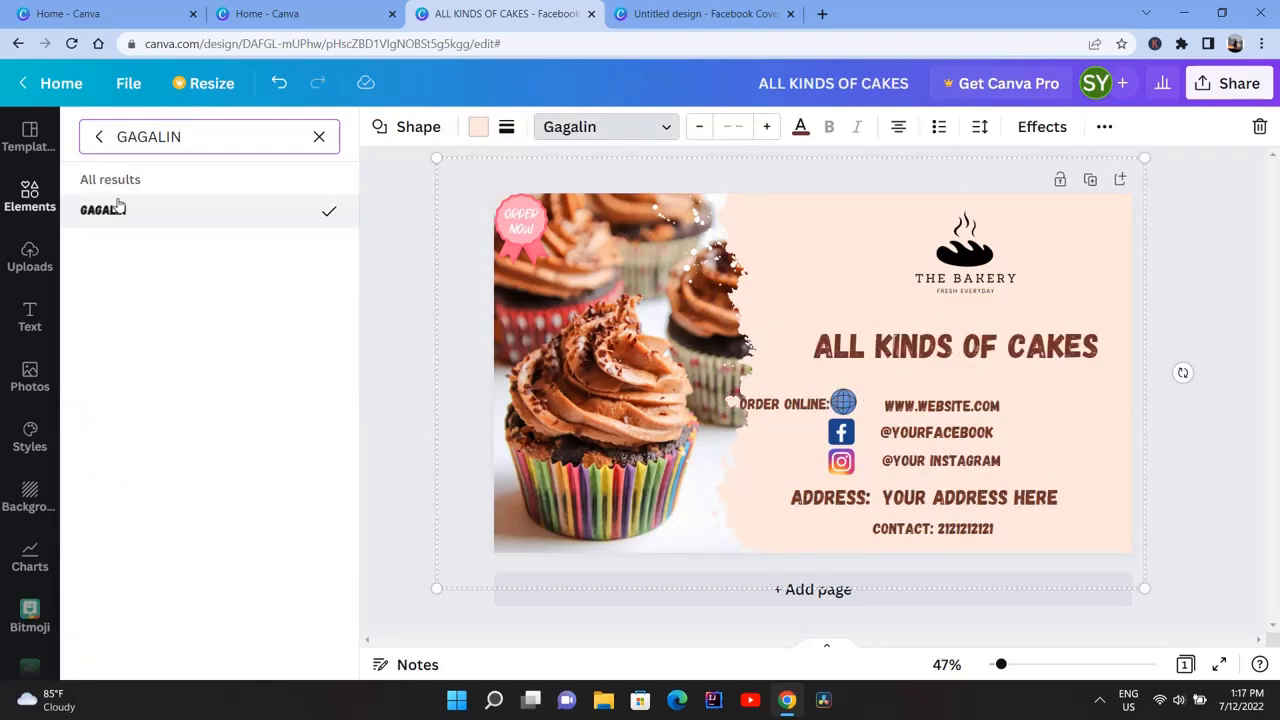
click(417, 270)
Raise the ALL KINDS OF CAKES headline slightly and shift the website, Facebook and Instagram lines up and to the right beneath it
drag(905, 348, 907, 329)
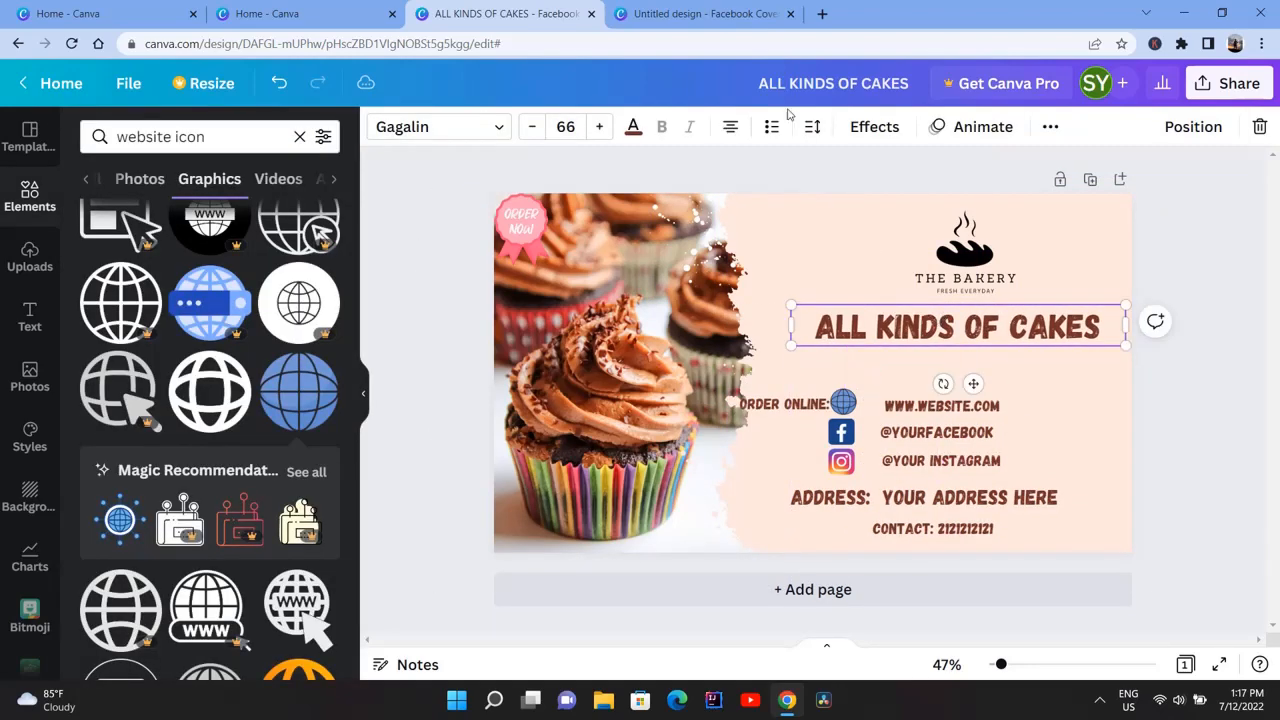
drag(919, 396, 994, 379)
drag(960, 432, 1037, 405)
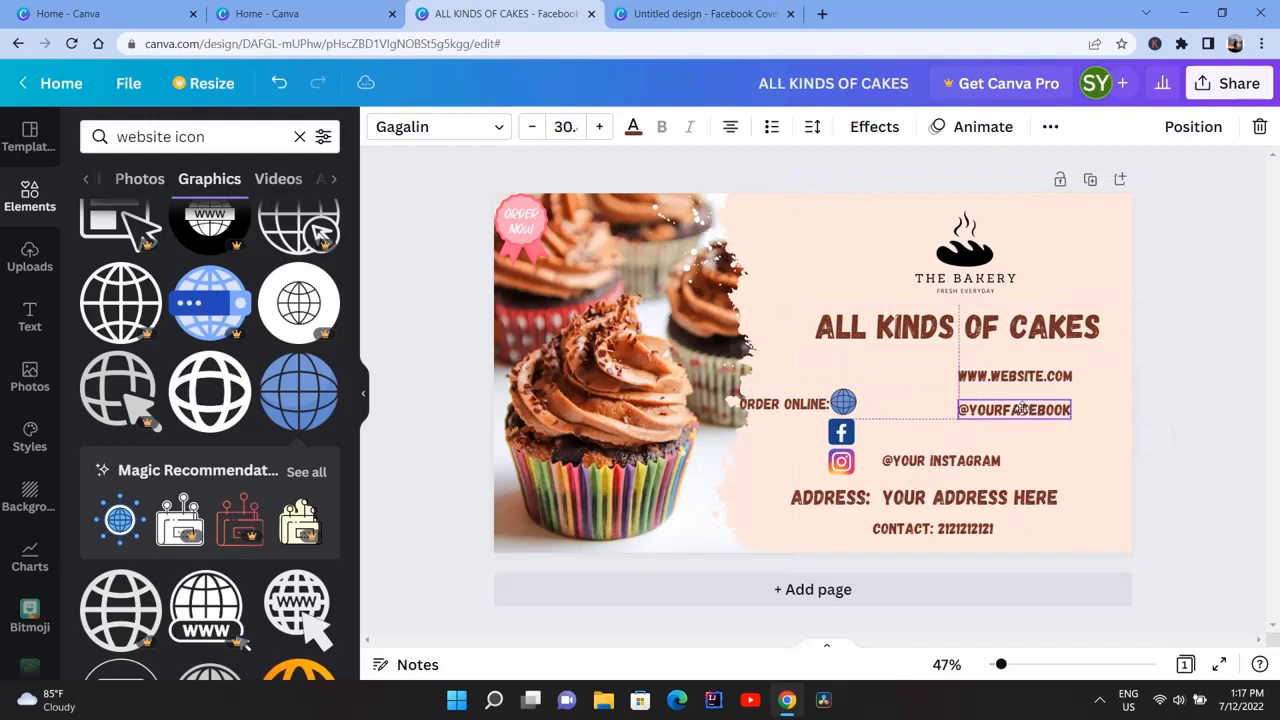
drag(943, 461, 1016, 434)
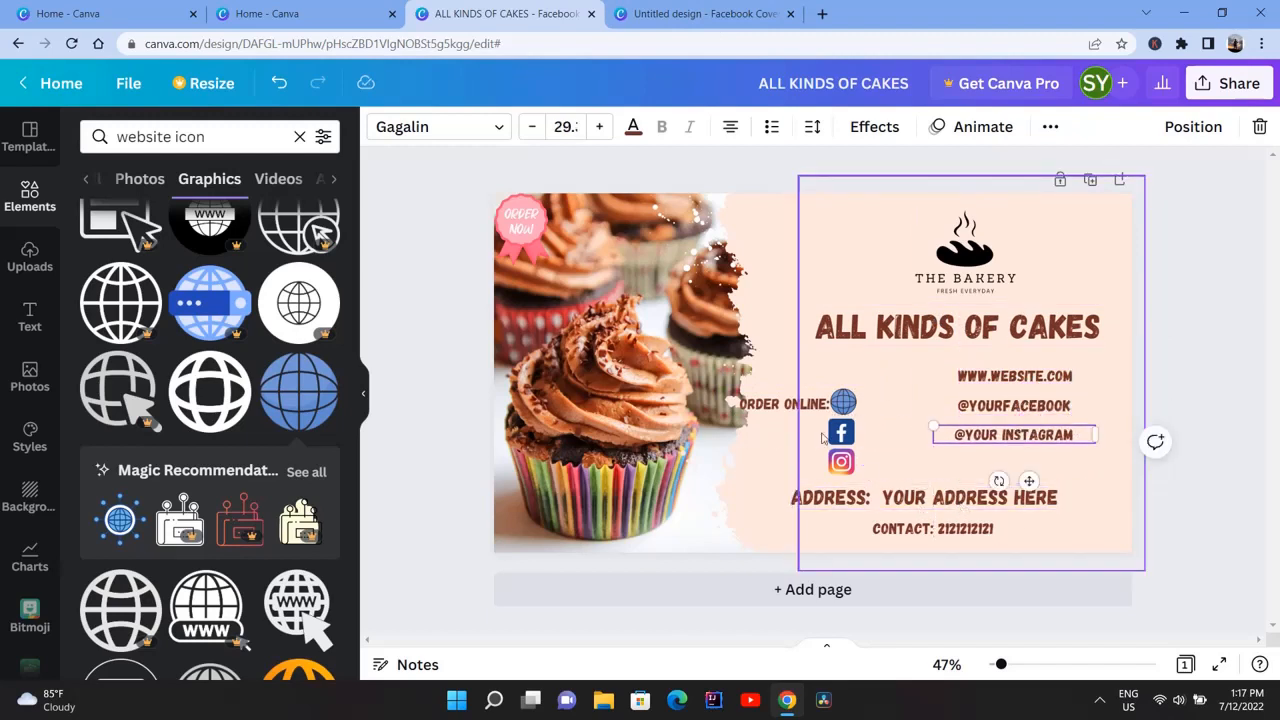
Move the ORDER ONLINE: label and the globe, Facebook and Instagram icons up to line up with their text lines
drag(822, 405, 938, 370)
click(849, 402)
drag(841, 431, 937, 405)
drag(841, 461, 938, 432)
click(937, 373)
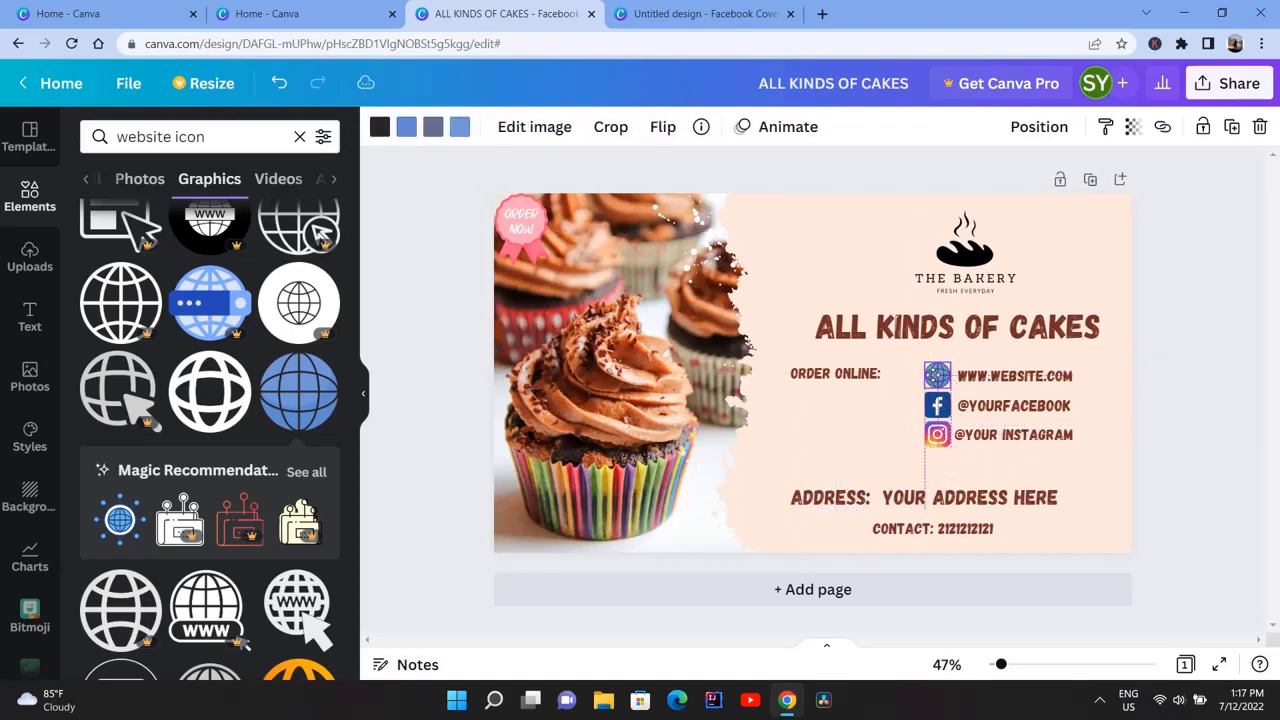
Shrink the globe, Facebook and Instagram icons to about 50 by 50 each
click(885, 416)
scroll(884, 416, up, 5)
click(1066, 326)
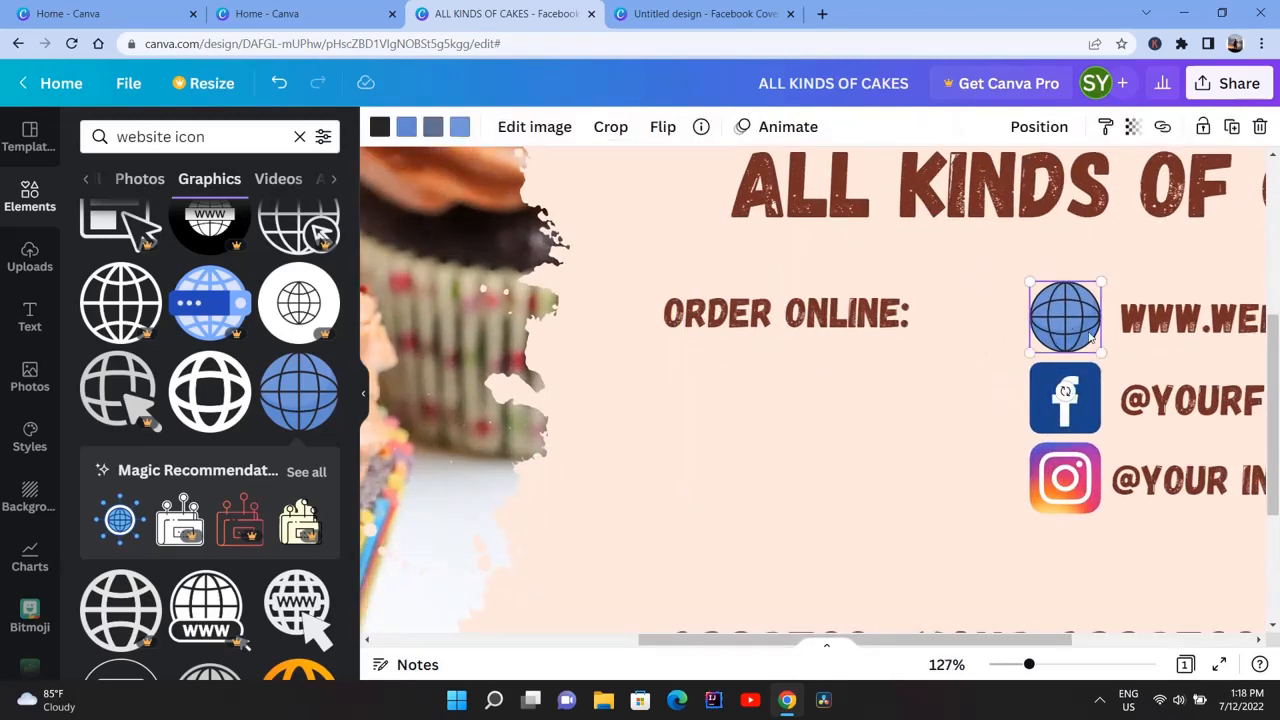
drag(1095, 348, 1085, 340)
drag(1098, 428, 1078, 410)
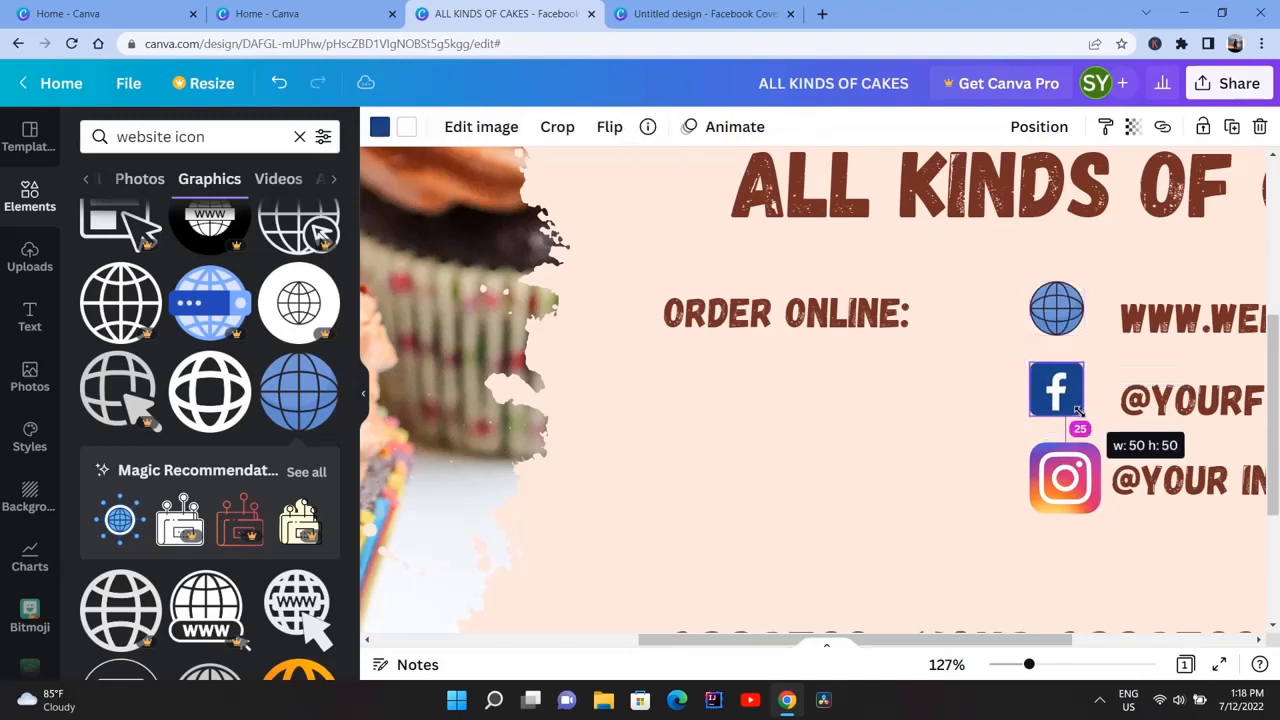
click(1078, 475)
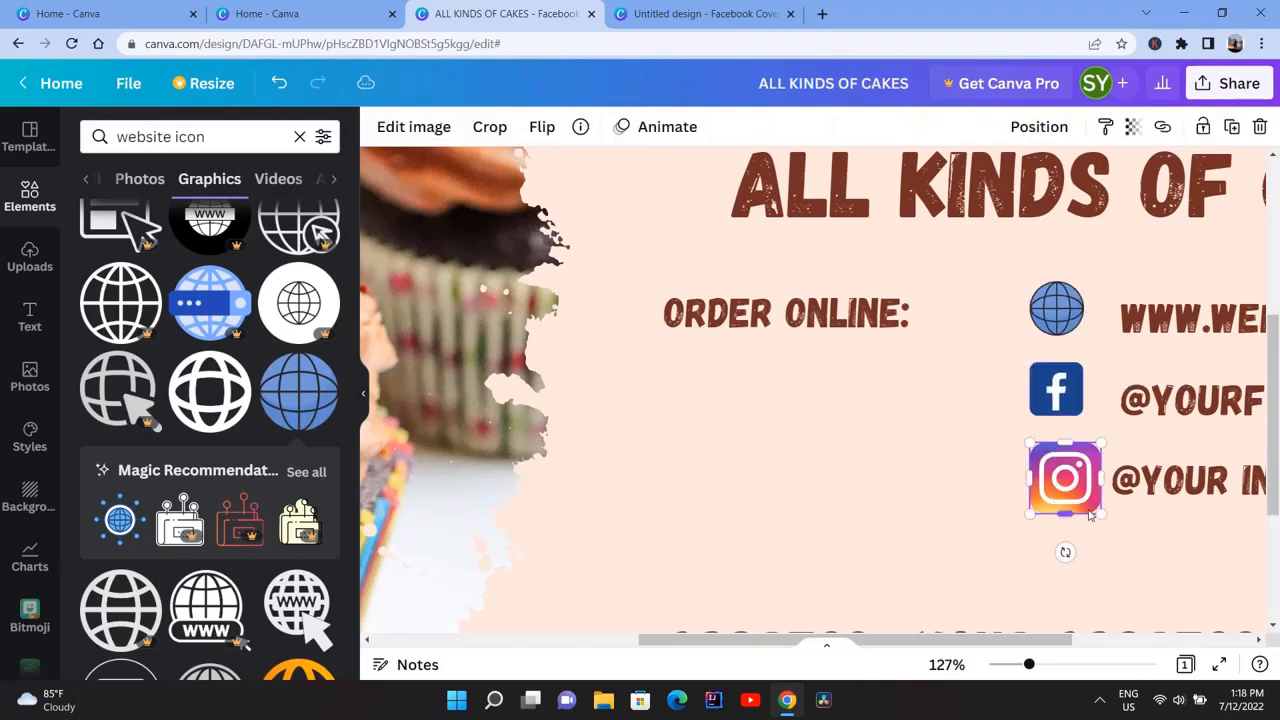
drag(1100, 512, 1078, 492)
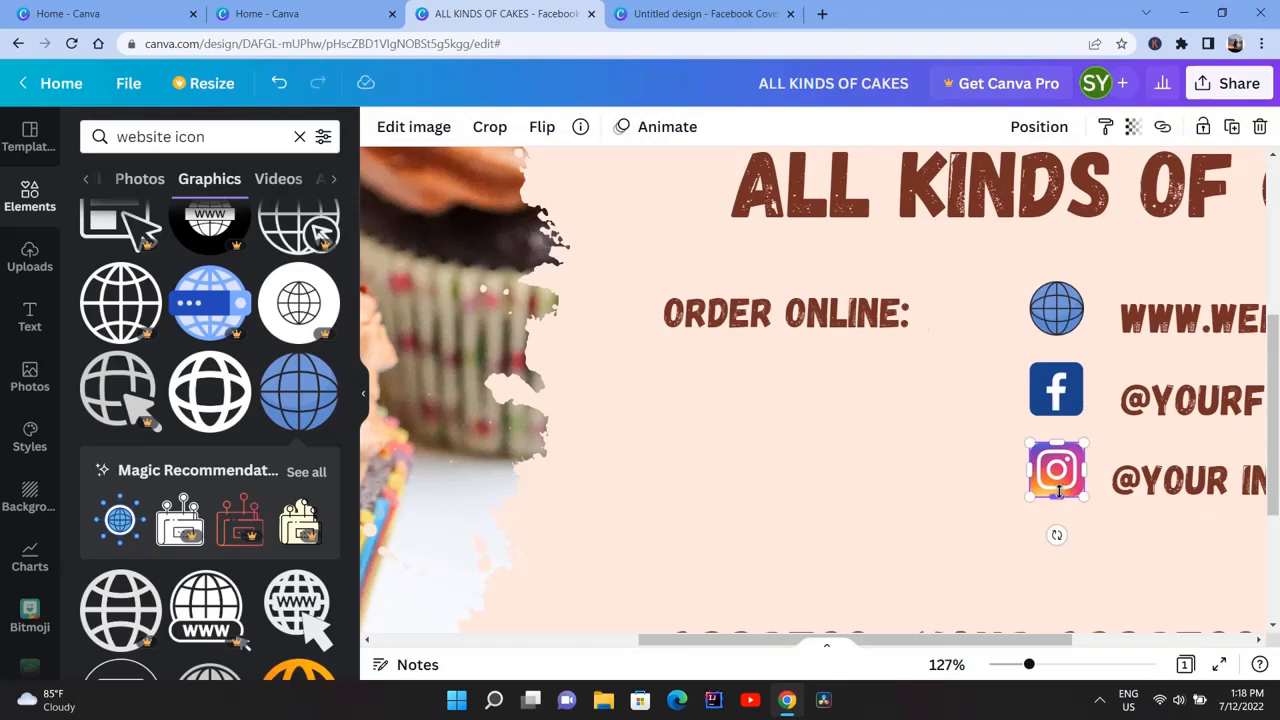
Nudge the globe and the website, Facebook and Instagram text lines so each text sits level with its icon
scroll(1057, 486, down, 3)
click(867, 430)
click(868, 374)
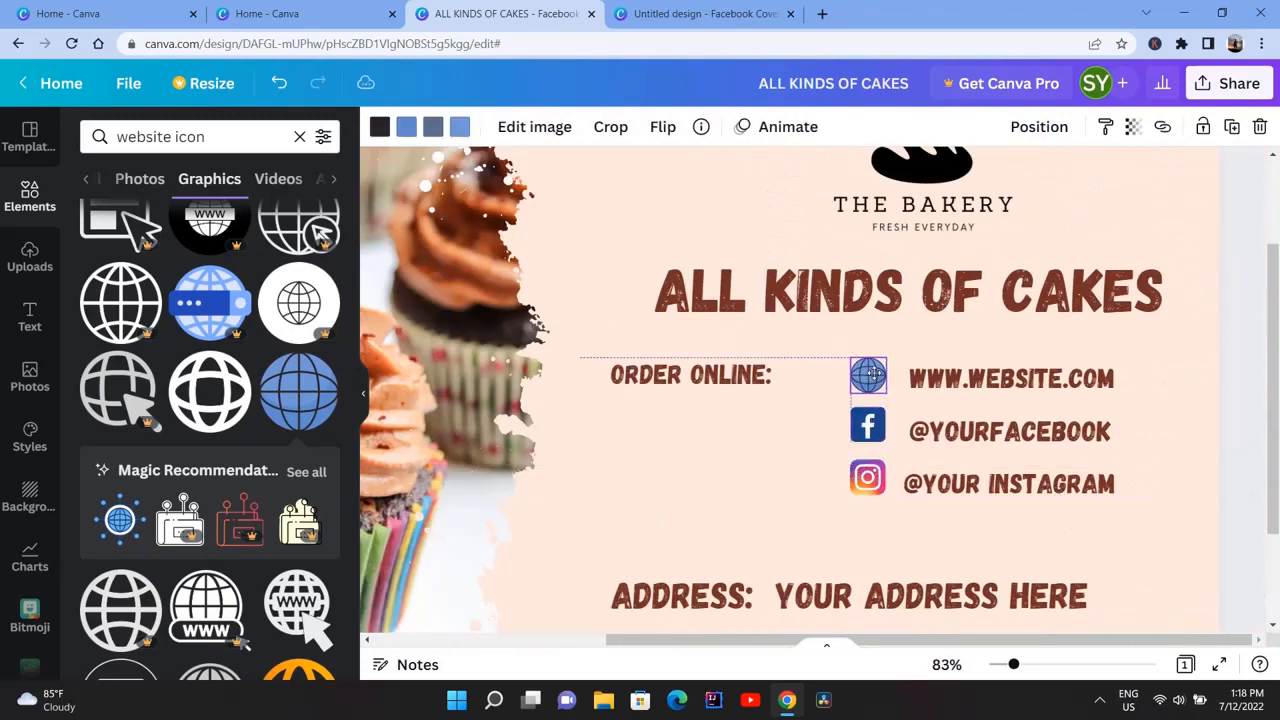
click(787, 440)
click(984, 425)
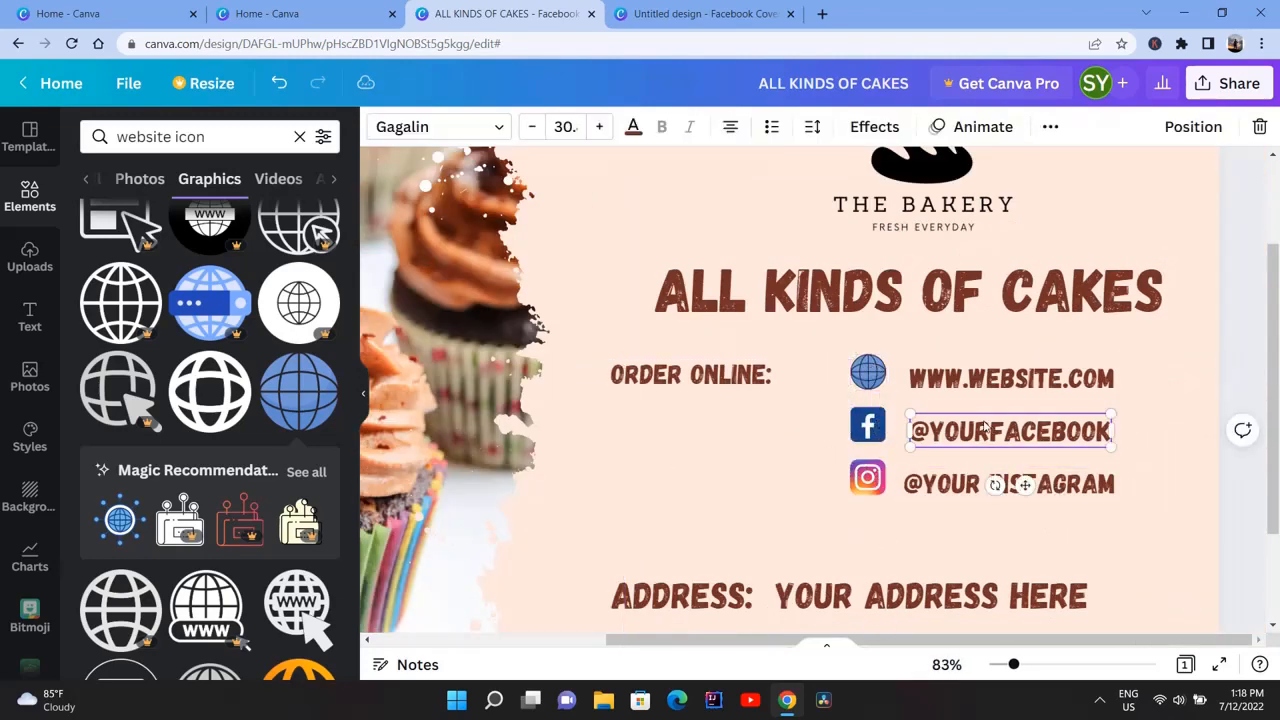
drag(984, 425, 977, 421)
drag(963, 483, 958, 476)
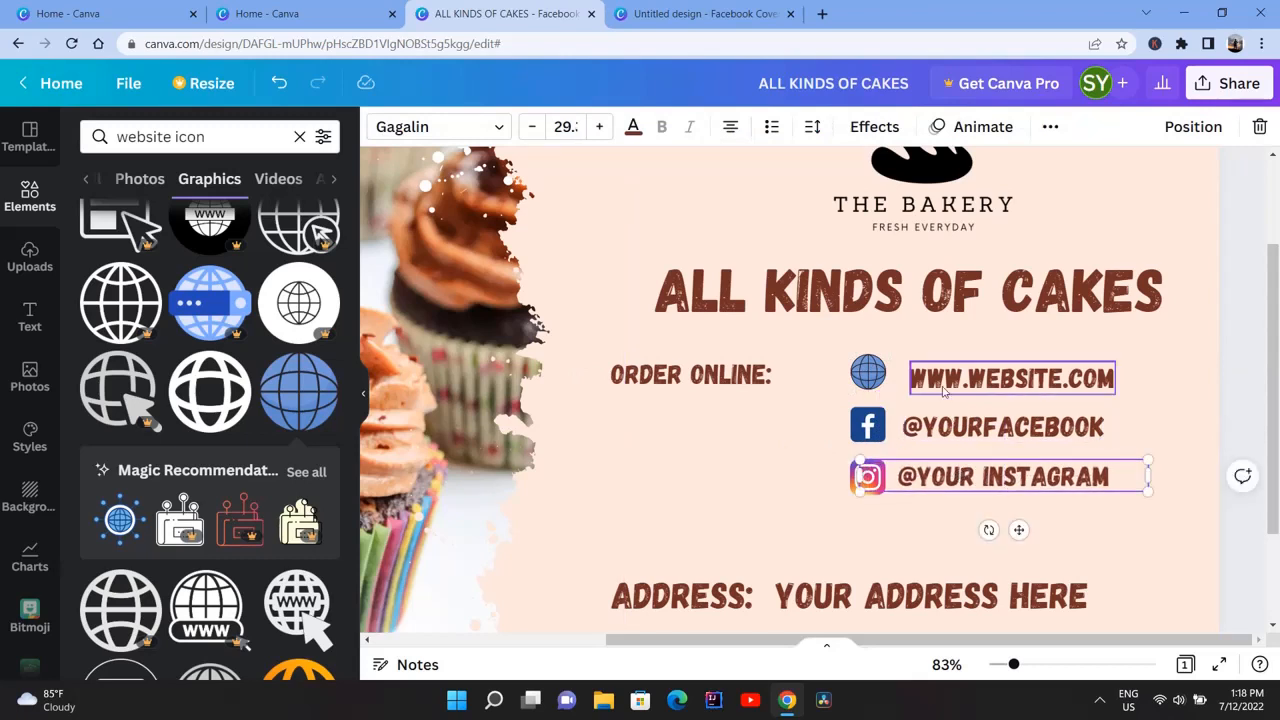
drag(945, 378, 940, 372)
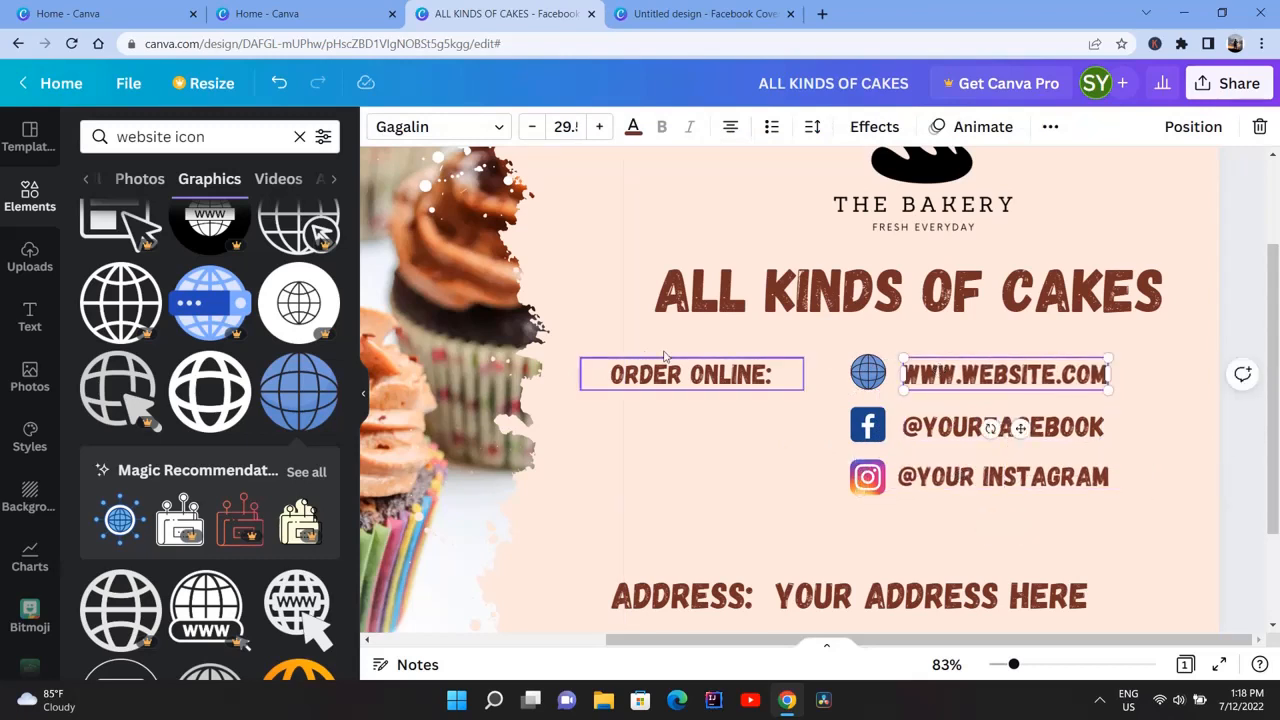
click(632, 126)
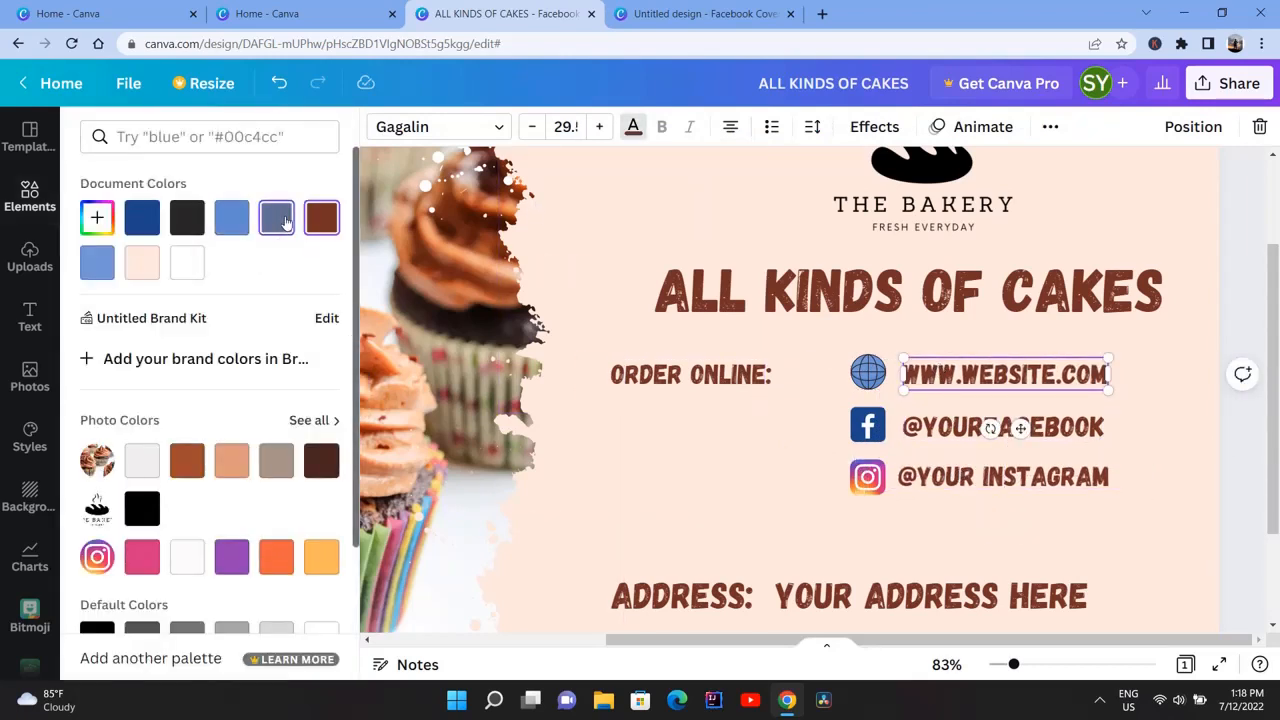
click(286, 222)
click(951, 427)
click(232, 220)
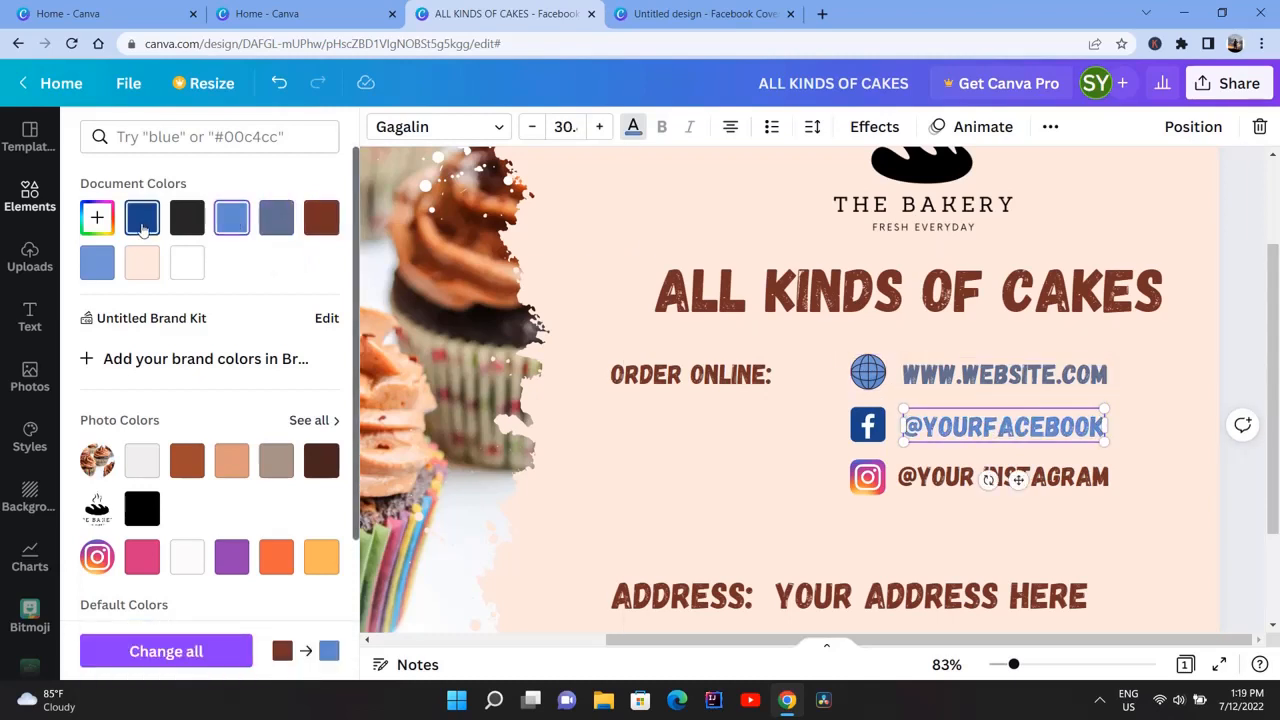
click(927, 473)
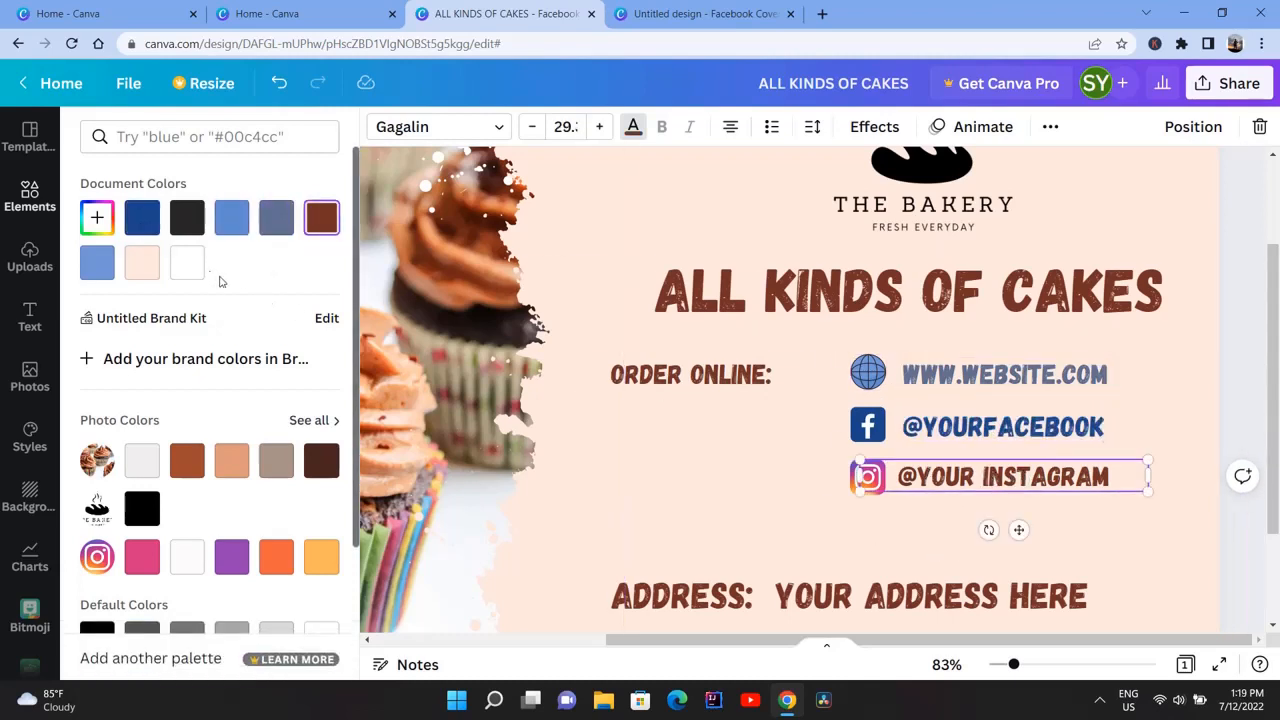
click(143, 554)
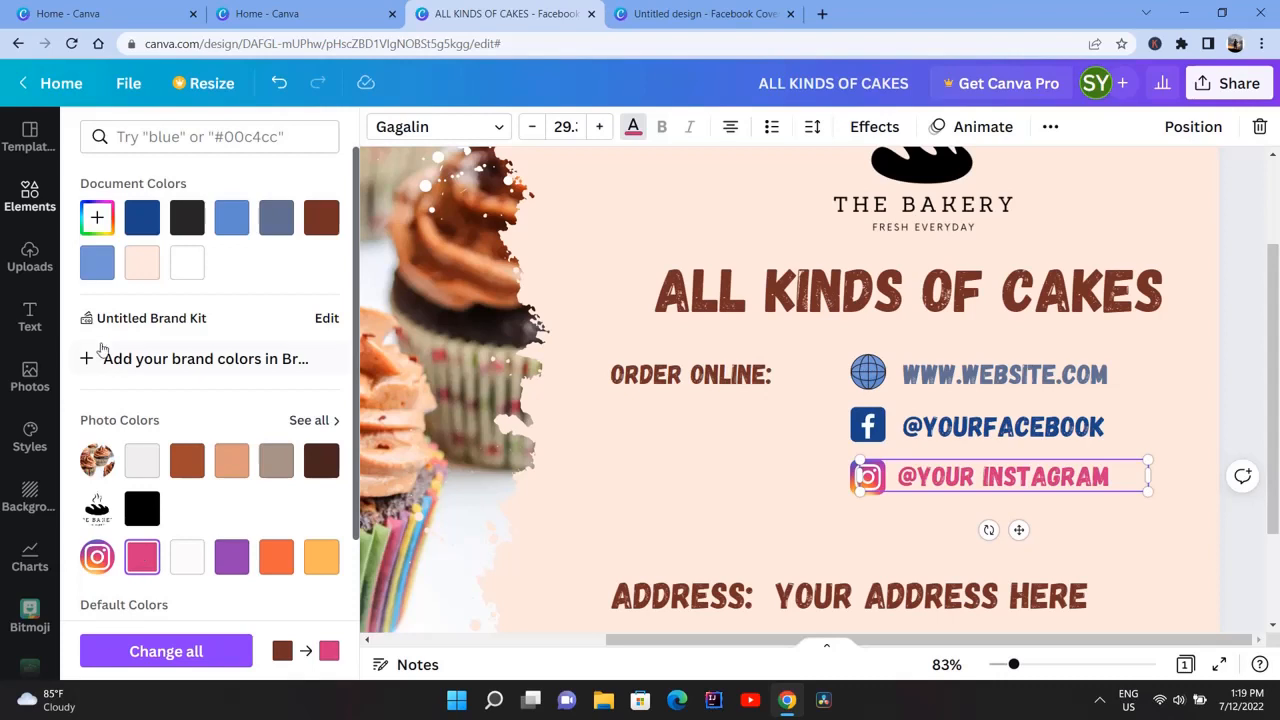
click(92, 221)
click(283, 283)
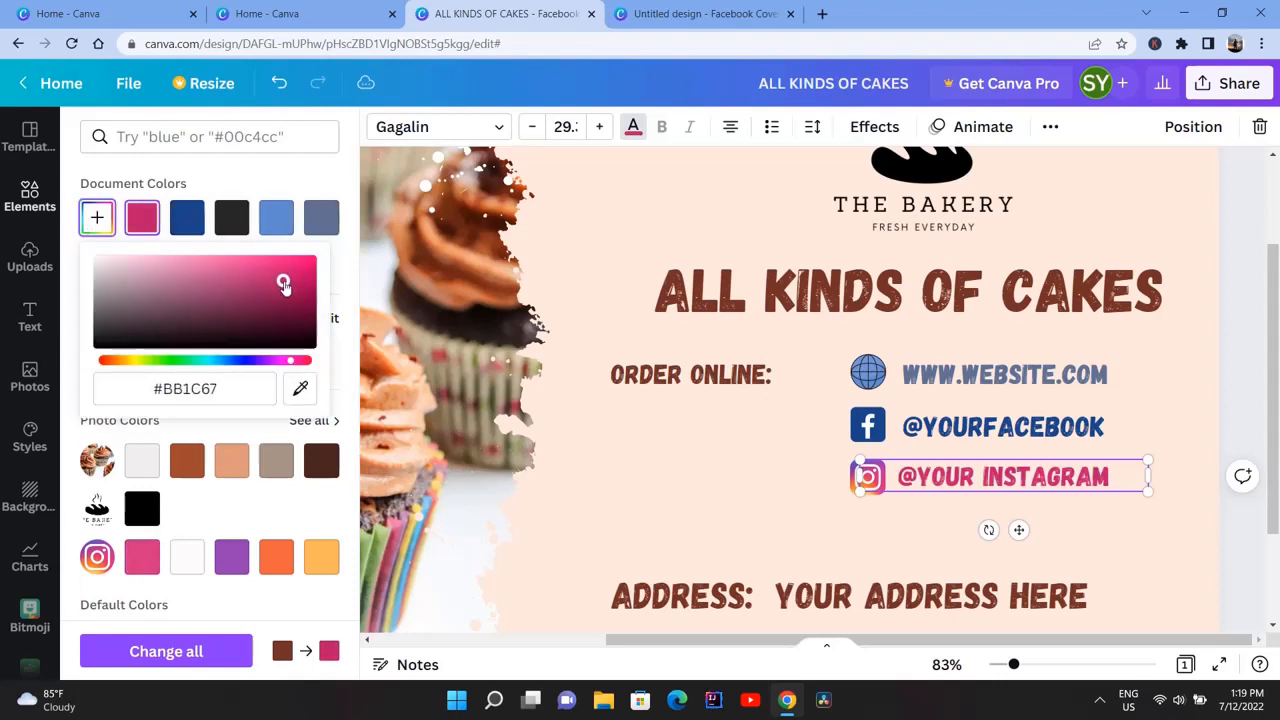
Shrink the ORDER ONLINE: label beside the globe icon and colour it orange
drag(707, 376, 770, 374)
drag(641, 354, 693, 362)
drag(793, 424, 780, 418)
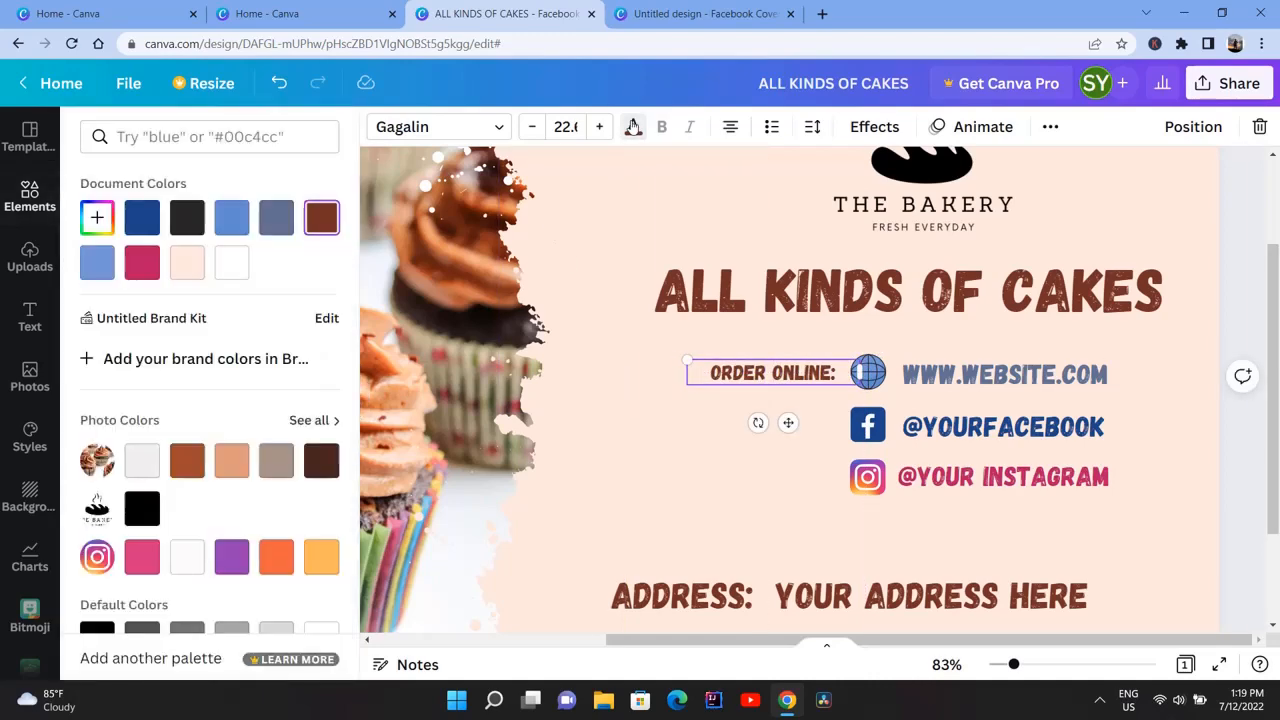
click(318, 555)
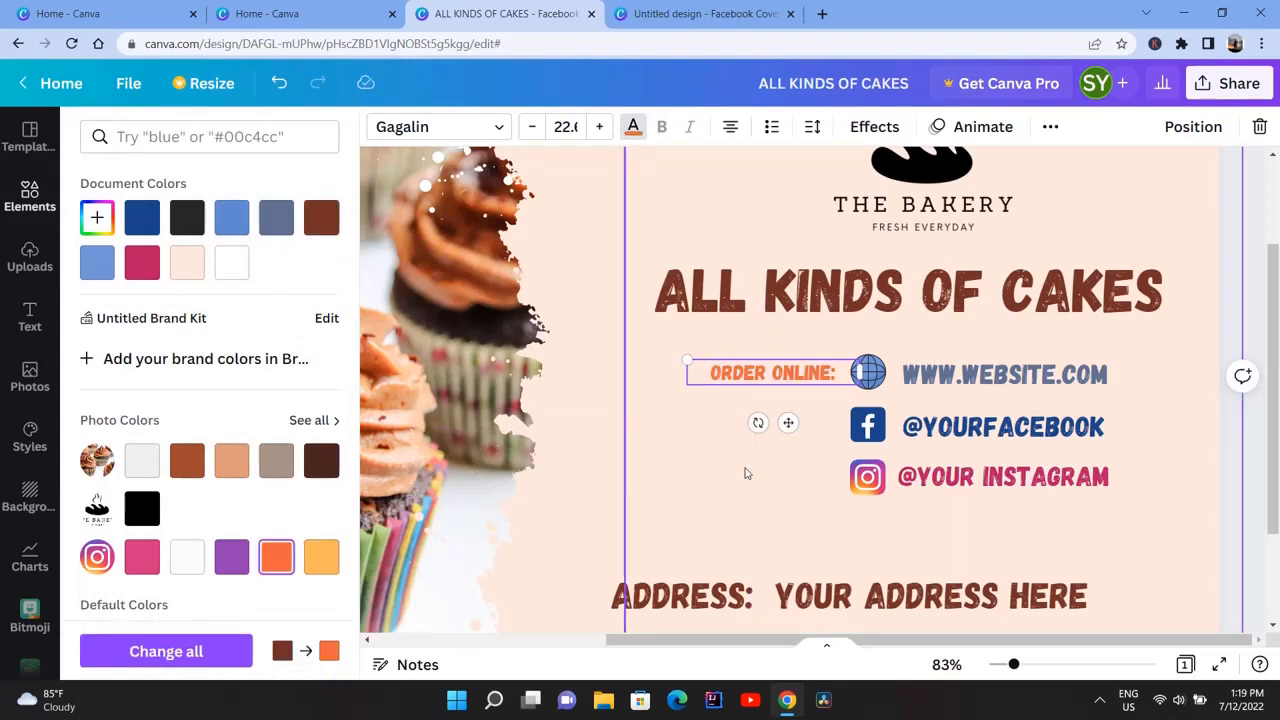
Shift the address line right under the social media lines and centre the CONTACT: line beneath it
scroll(746, 474, down, 3)
click(873, 479)
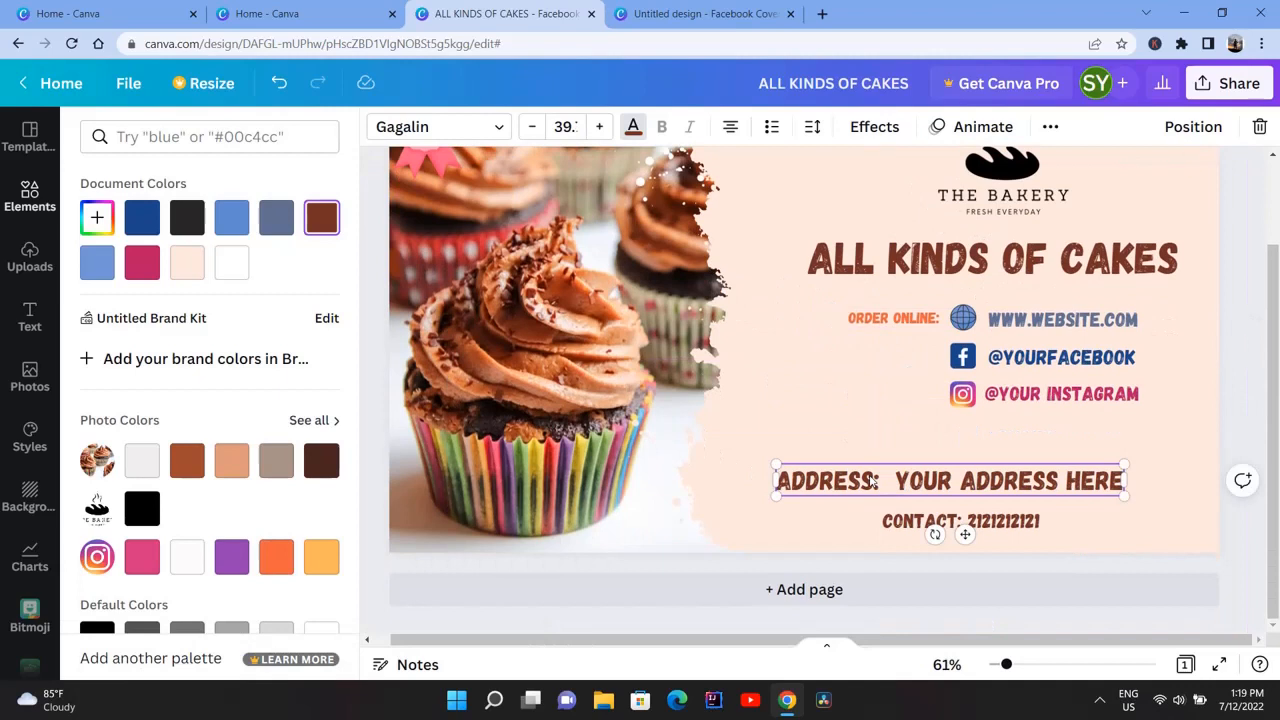
drag(873, 480, 927, 477)
drag(943, 523, 968, 537)
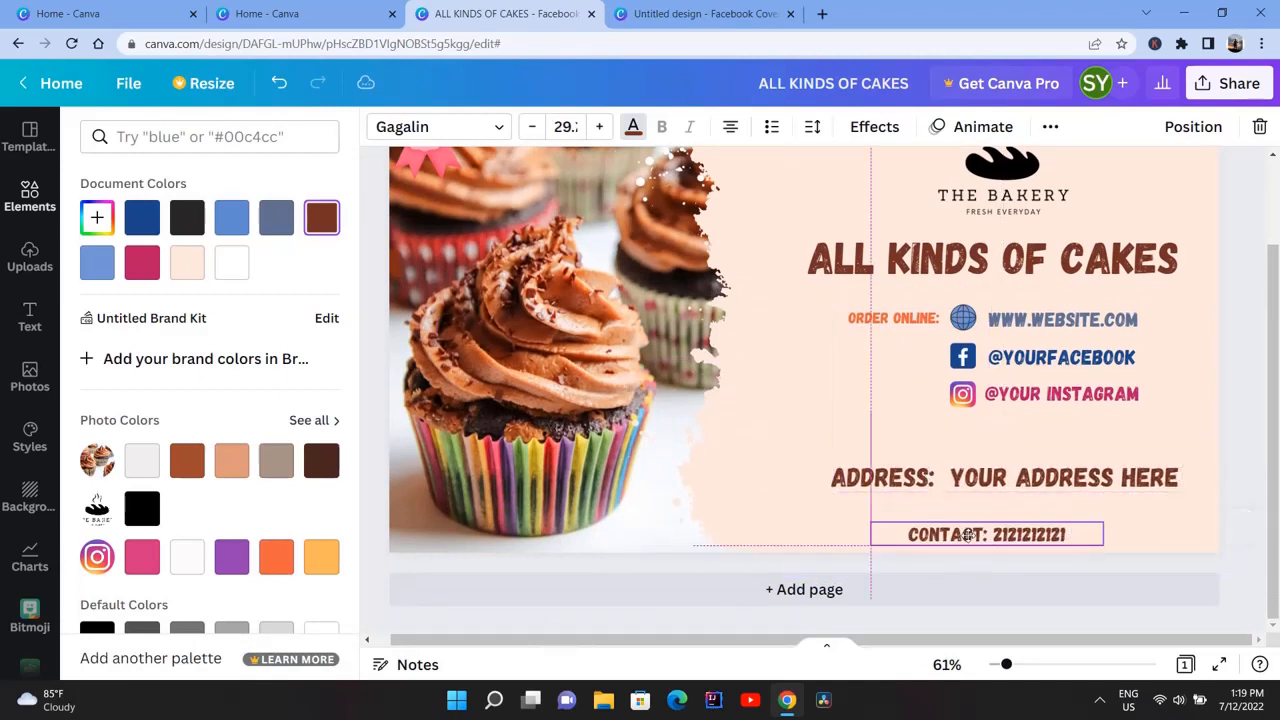
drag(976, 487, 967, 513)
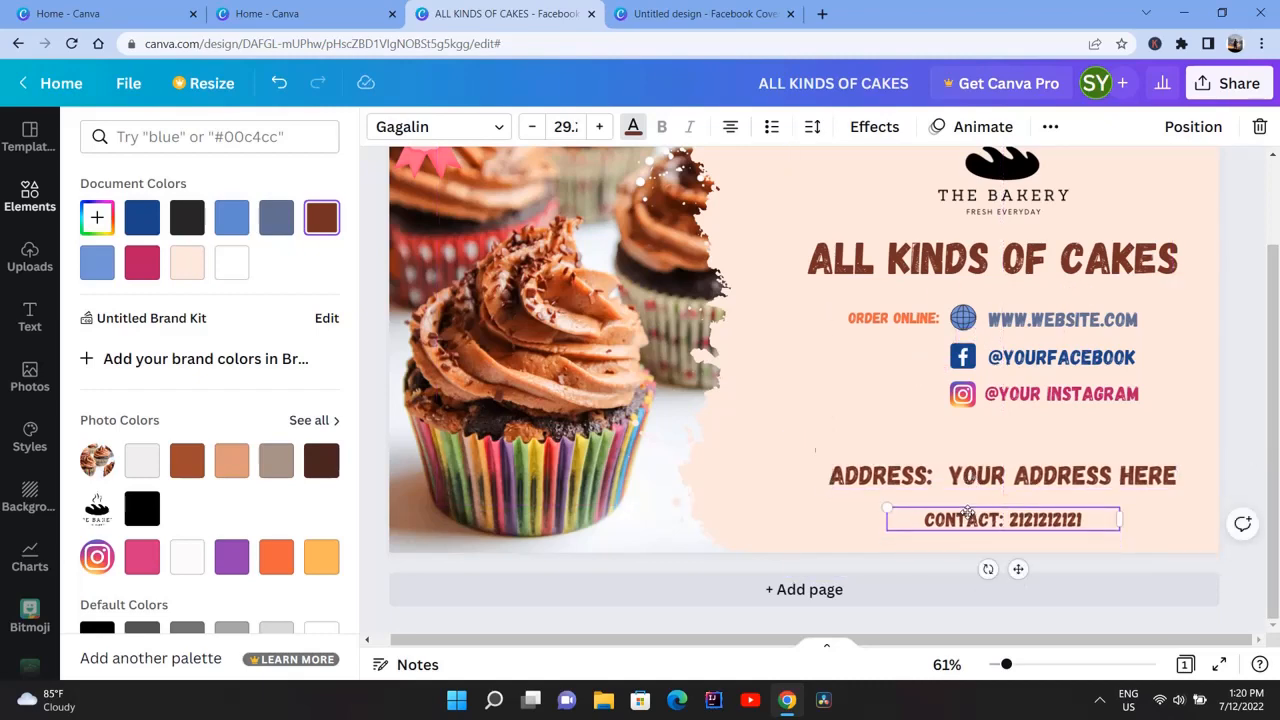
Lighten the peach panel's fill to #FFF5F0 and recolour the brush-stroke edge beside the photo to match
scroll(415, 320, down, 5)
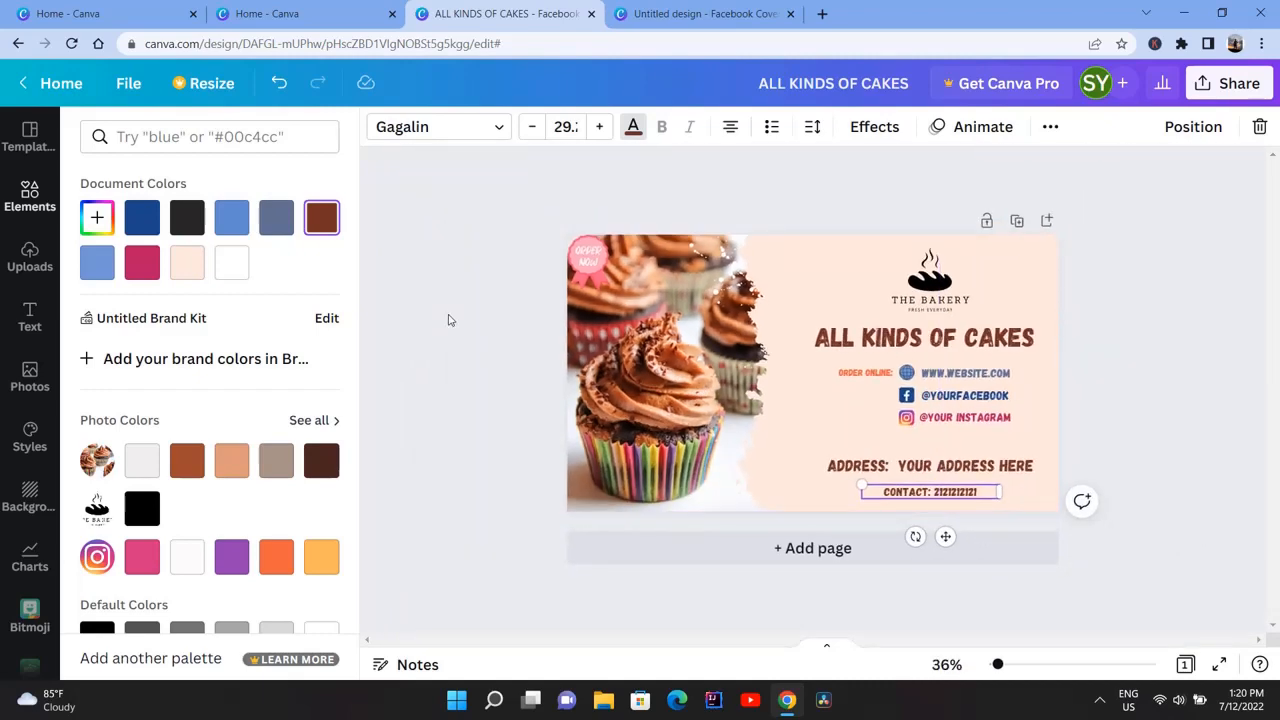
click(317, 262)
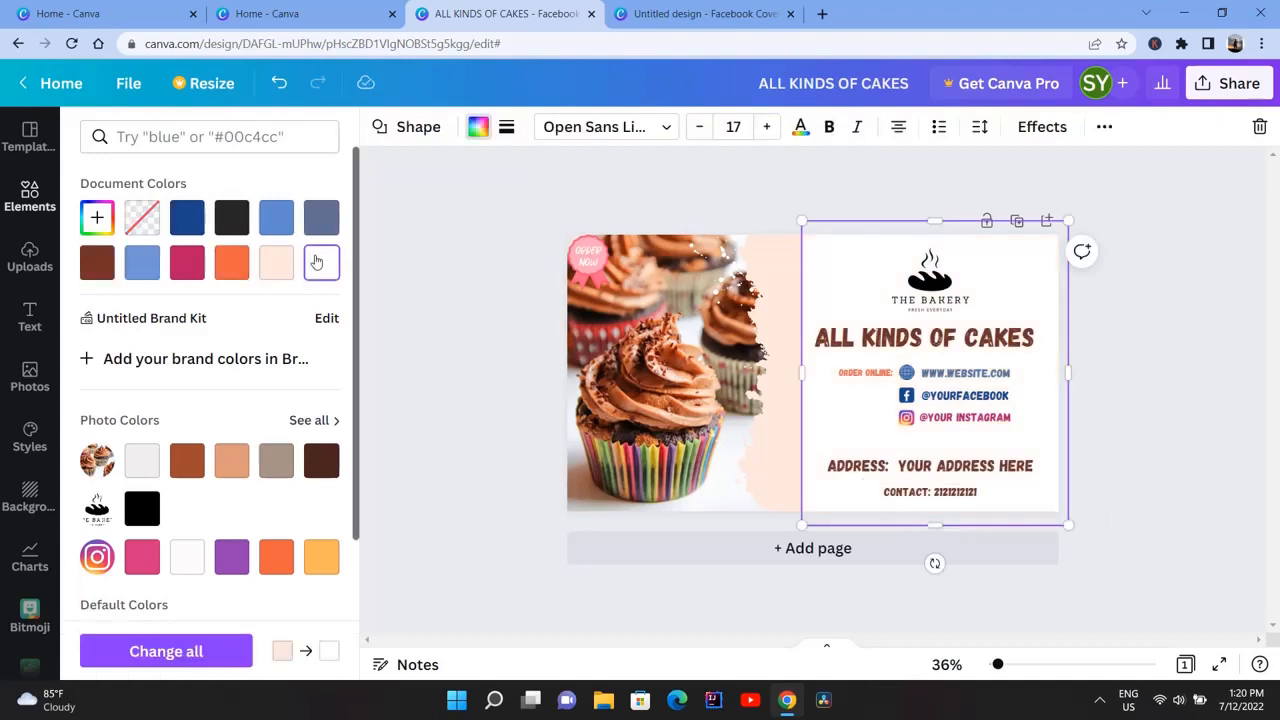
click(276, 262)
click(97, 217)
click(119, 267)
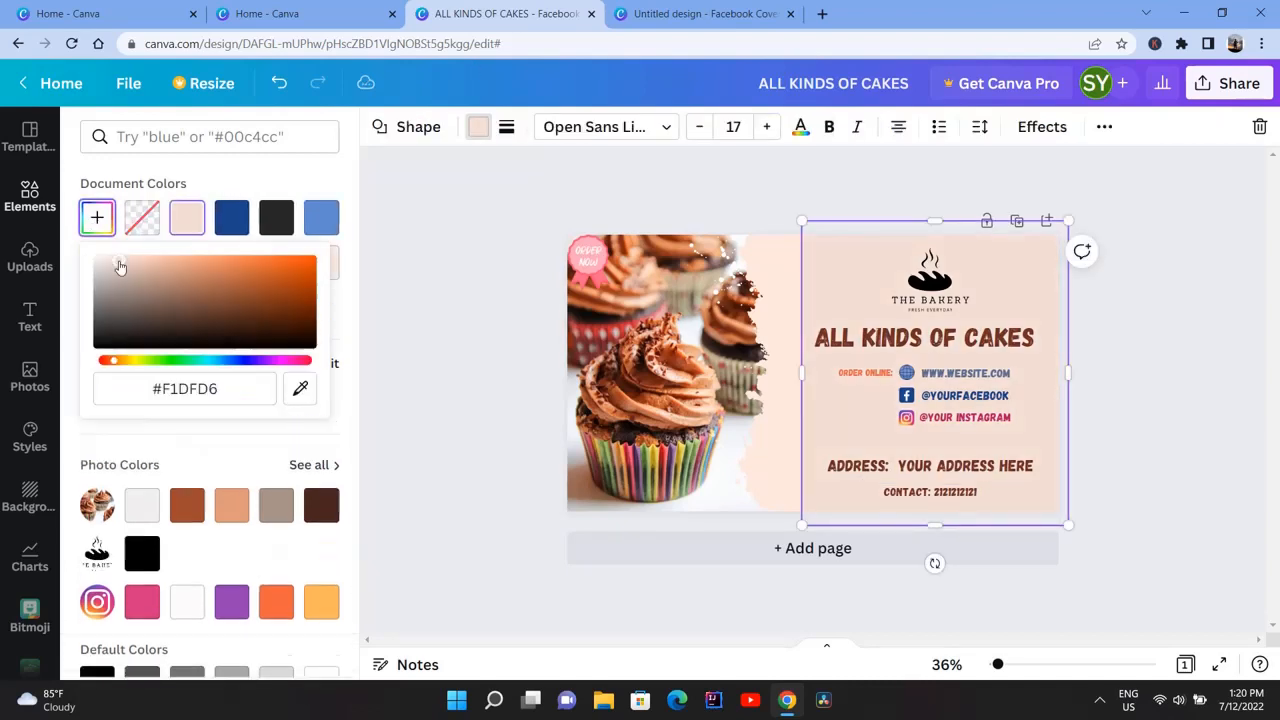
mouse_move(119, 267)
mouse_down()
mouse_move(86, 262)
mouse_move(113, 262)
mouse_up()
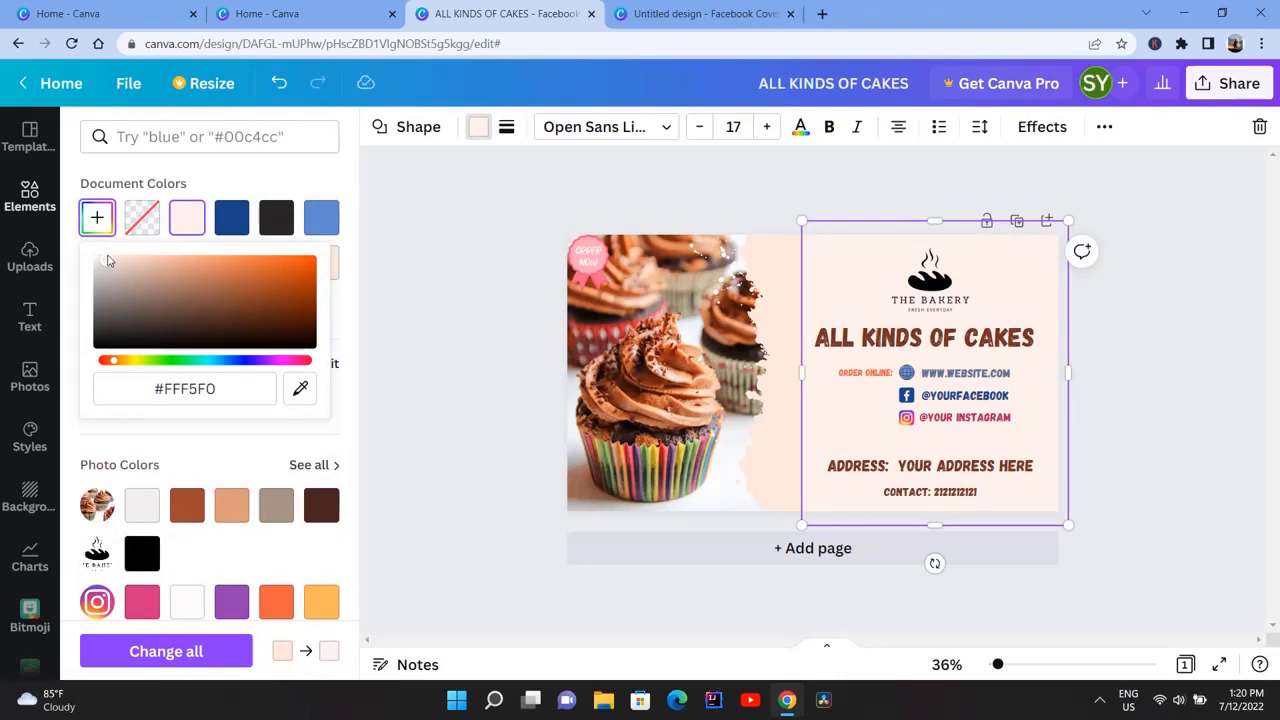
click(767, 270)
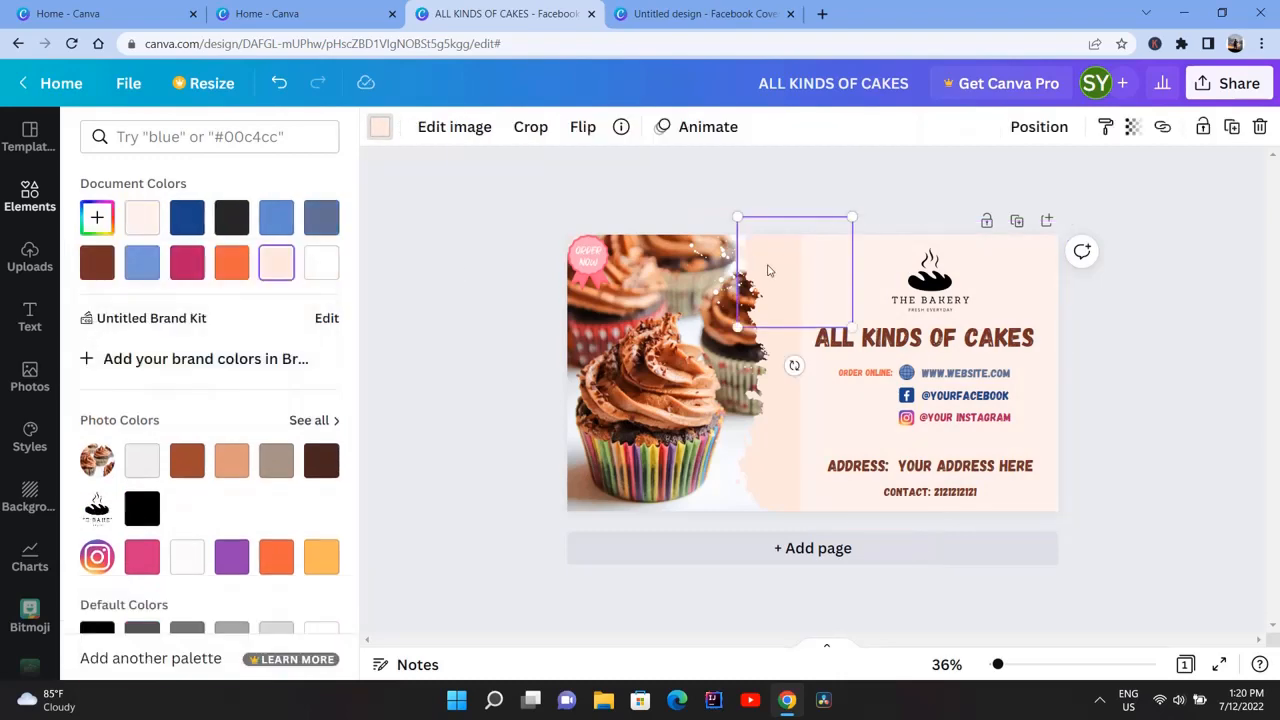
click(135, 225)
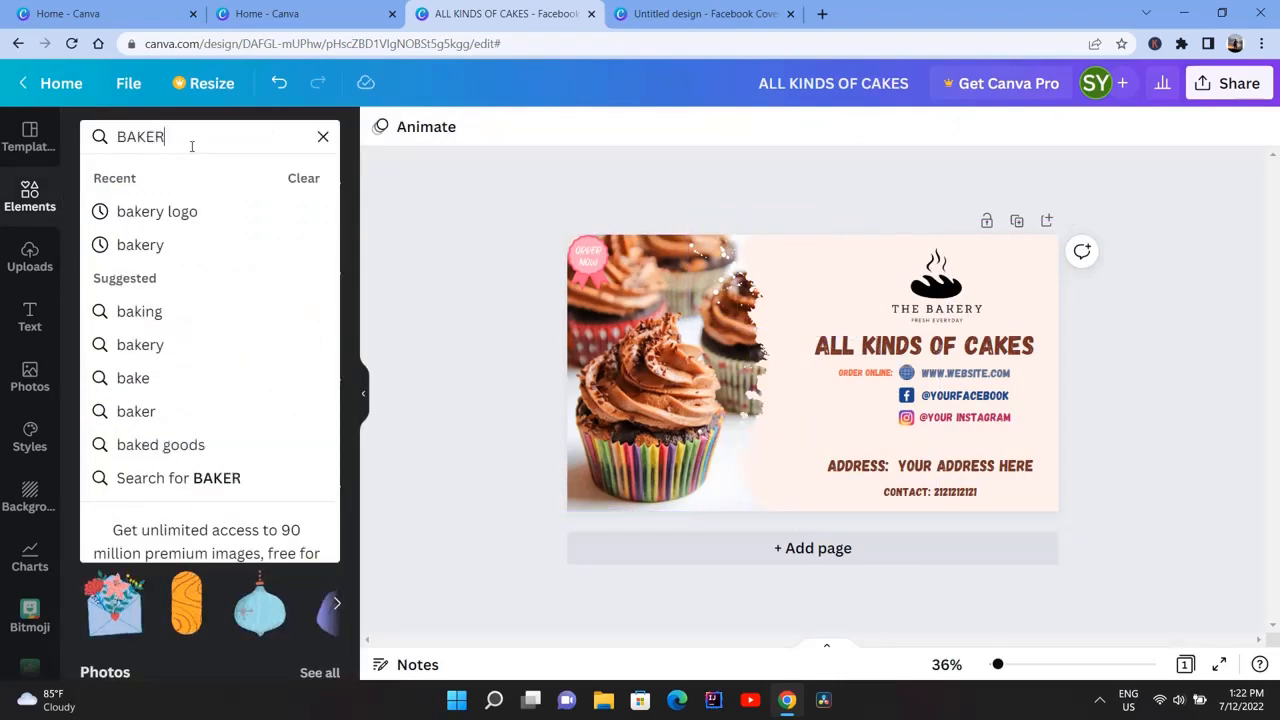
Search for BAKERY graphics, add the whisk drawing small between photo and logo, and set its transparency to 39
text(Y)
key(Return)
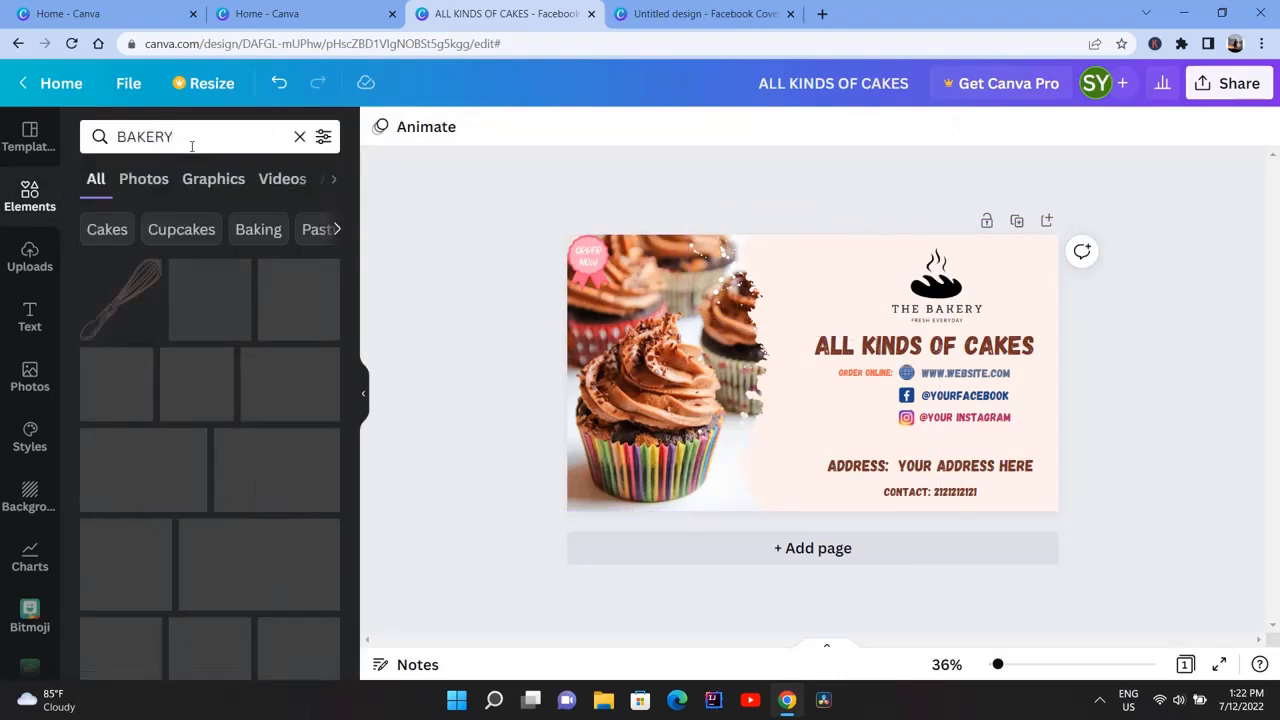
click(122, 303)
drag(852, 372, 842, 294)
key(ctrl+z)
drag(798, 386, 795, 315)
drag(866, 357, 820, 293)
click(1133, 127)
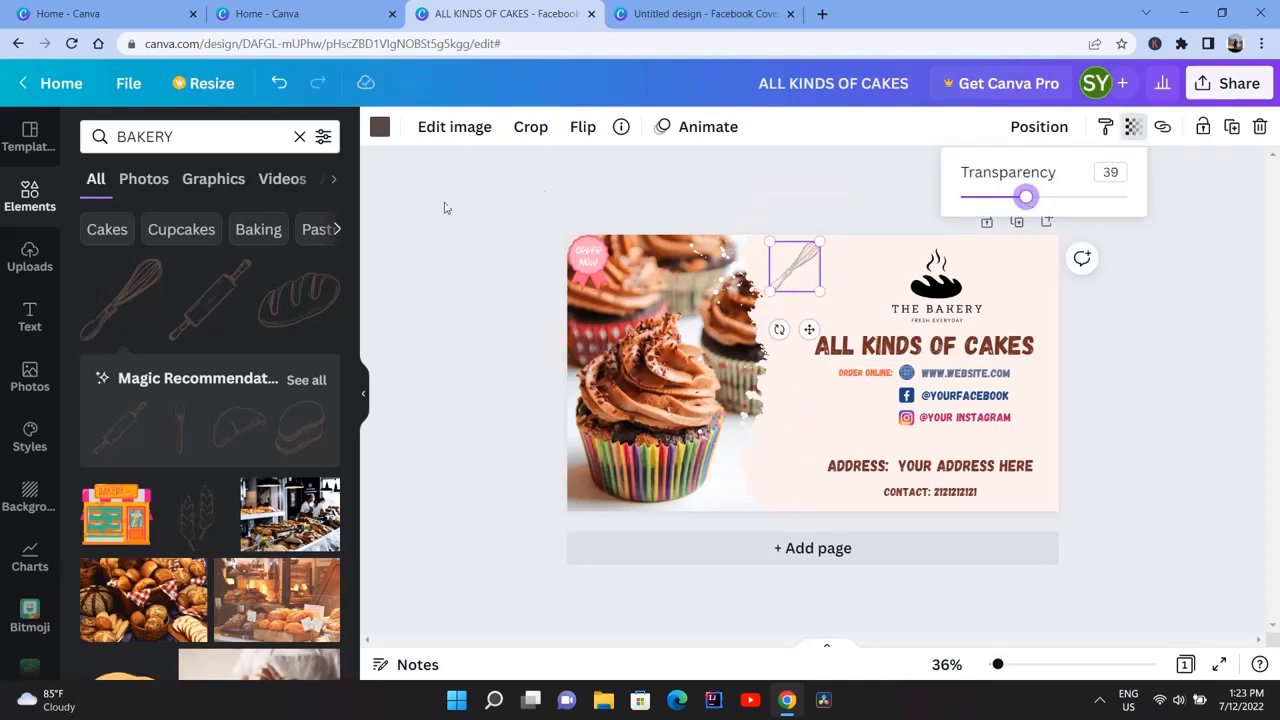
Add the rolling pin drawing with transparency 34, shrink it, and move it to the panel's right edge beside the headline
click(210, 300)
click(1133, 127)
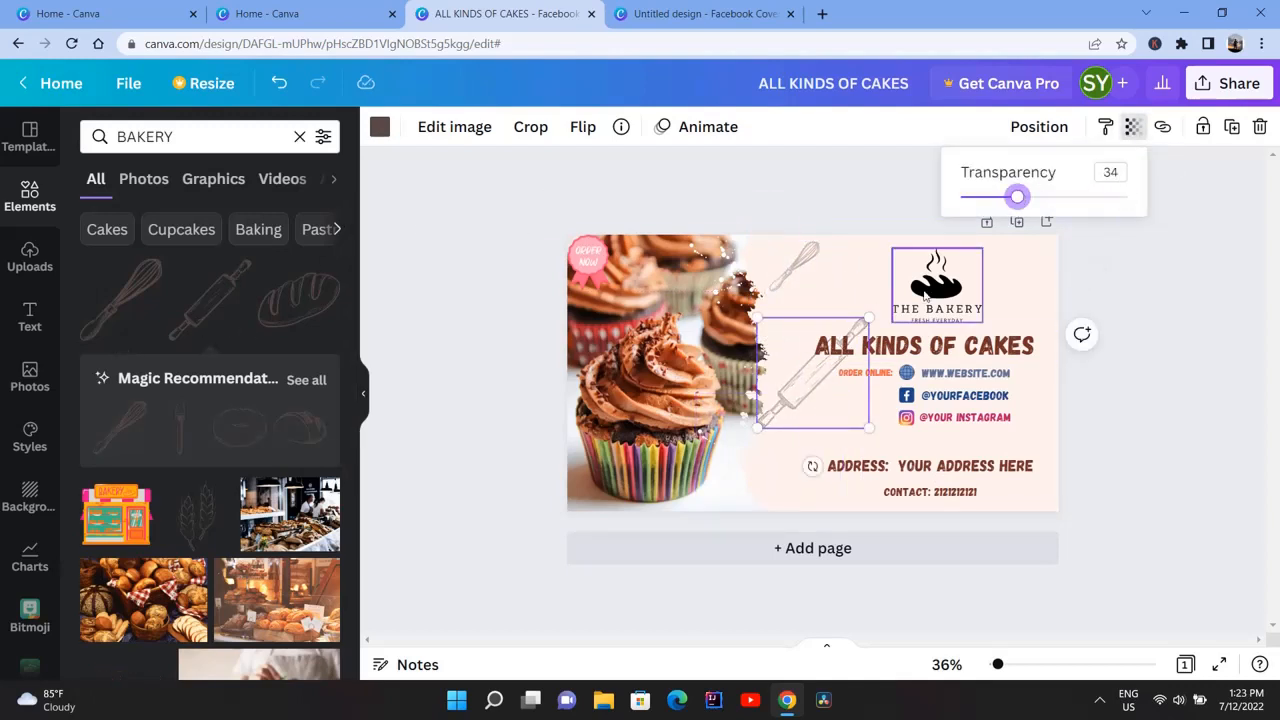
drag(869, 318, 798, 365)
drag(777, 401, 1053, 331)
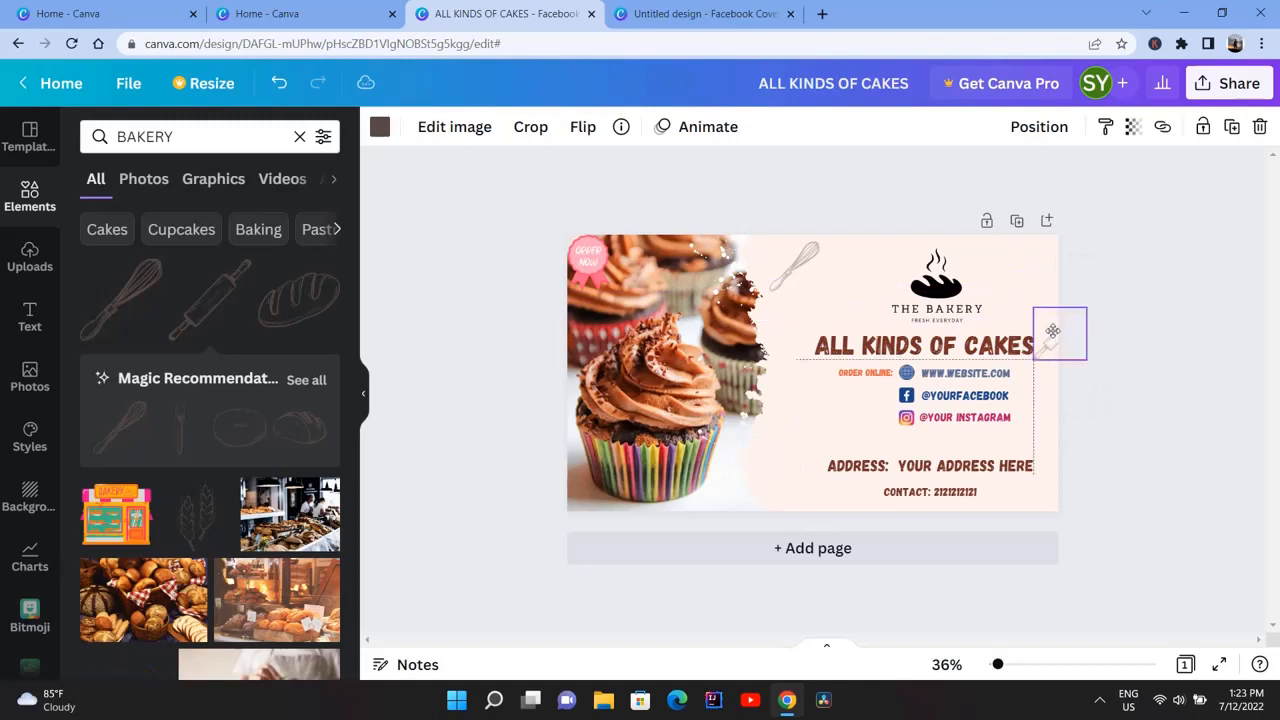
Add the recommended spatula drawing, fade it, and place it small and tilted in the space beside the social media lines
drag(185, 443, 780, 436)
click(1134, 128)
click(1031, 196)
drag(776, 361, 930, 452)
click(739, 452)
Add the wheat drawing, shrink it, move it beside the logo, tilt it about -29° and make it faint
click(192, 533)
drag(911, 390, 954, 449)
drag(973, 541, 1007, 483)
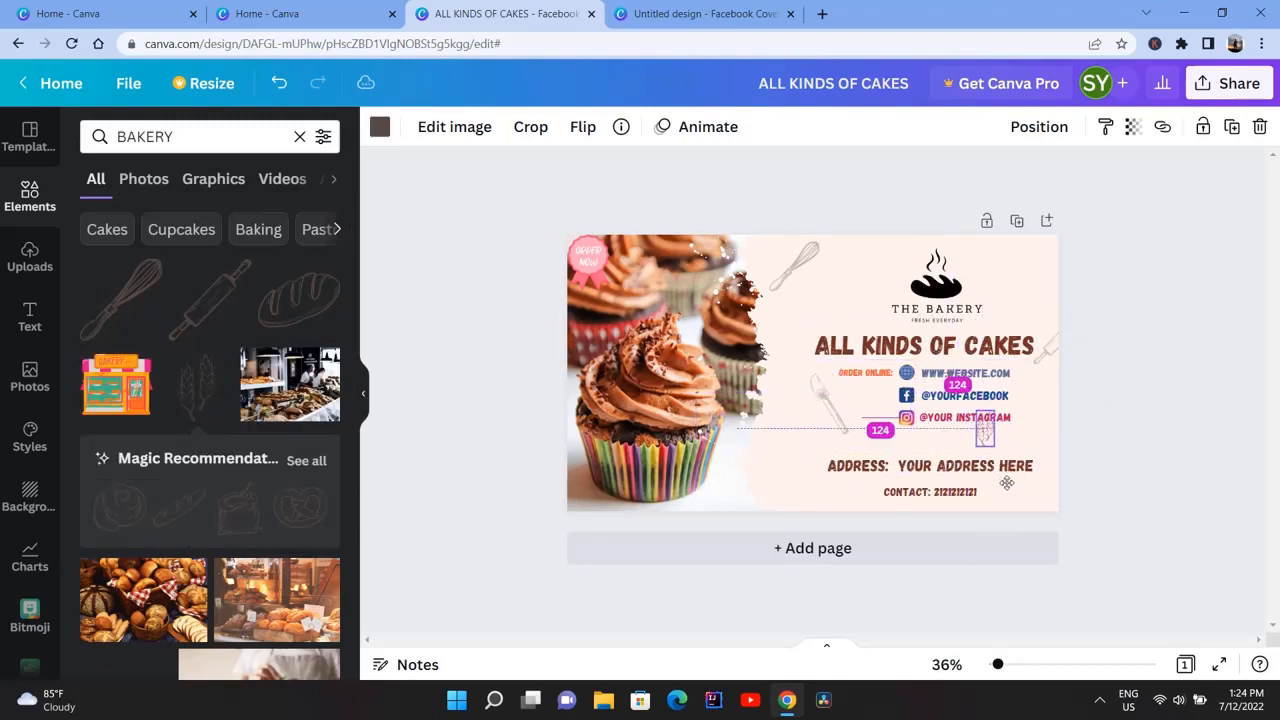
drag(779, 503, 1001, 325)
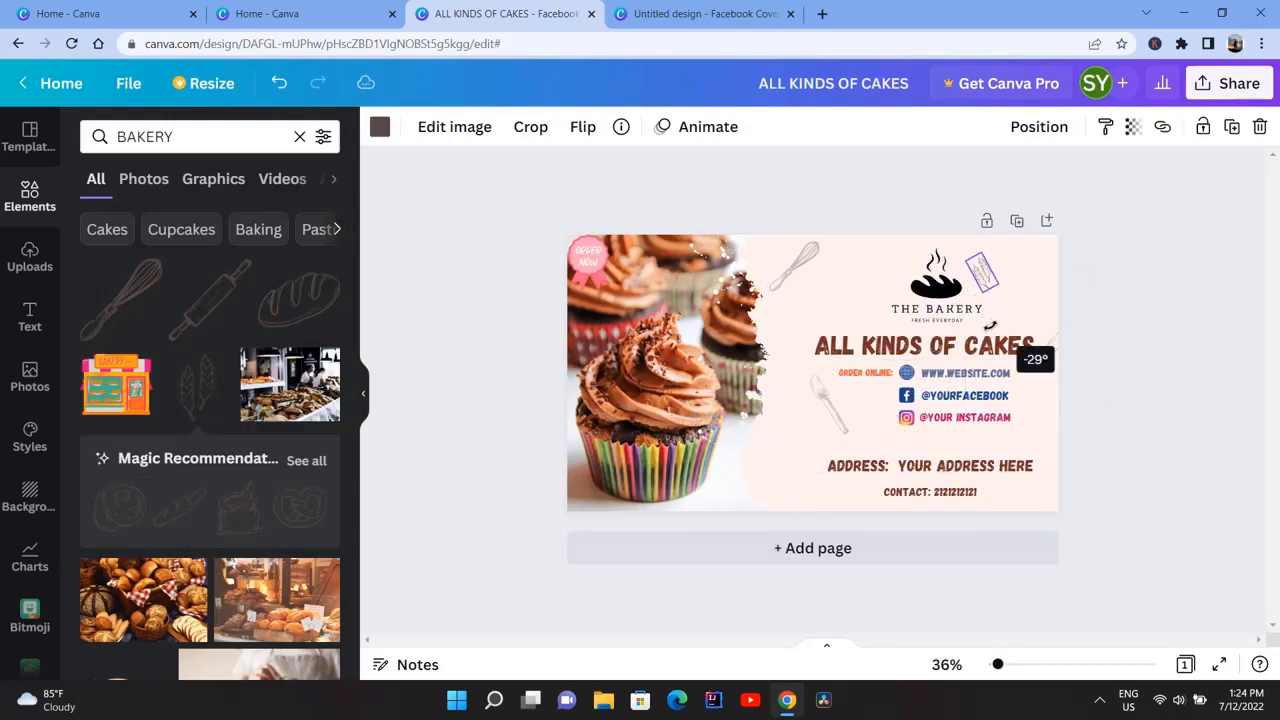
click(1132, 126)
Fade the whisk drawing further and set the spatula drawing's transparency to 24
click(803, 268)
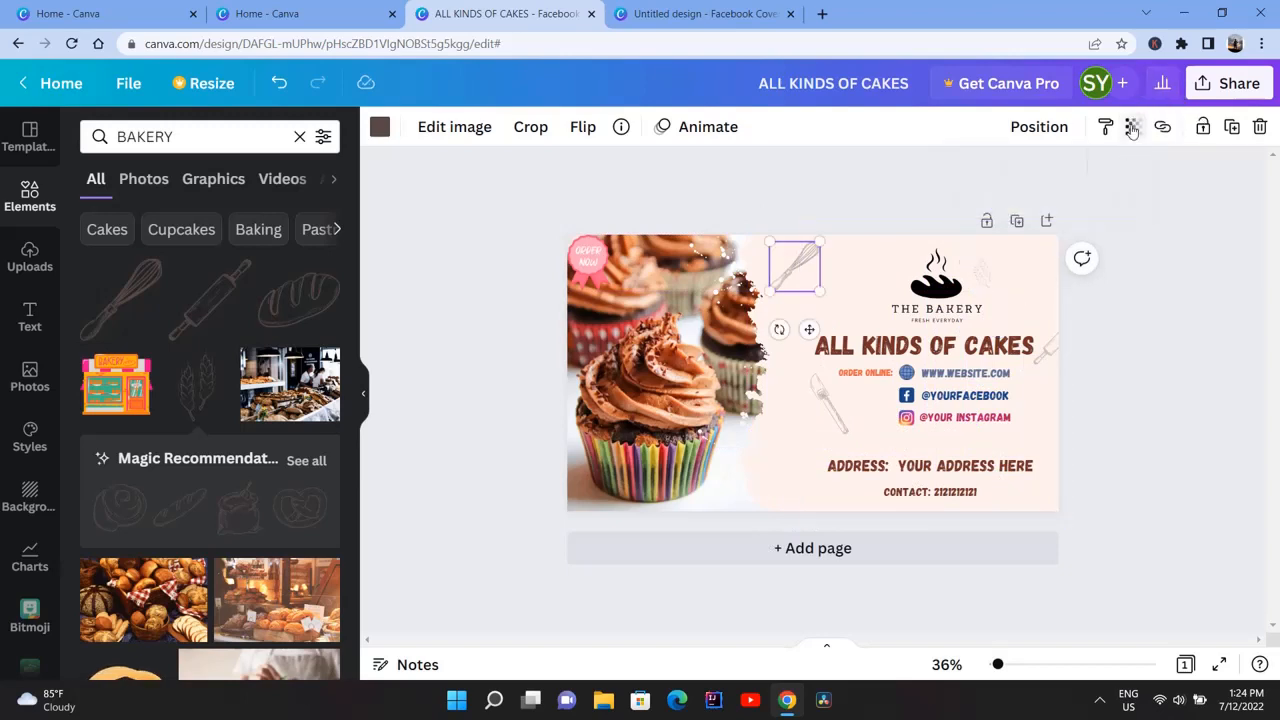
click(1133, 128)
drag(1014, 197, 998, 197)
click(833, 410)
click(1130, 127)
drag(1127, 197, 1000, 197)
Add the piping bag drawing from the full recommendations, shrink it, place it beside the front cupcake and fade it
scroll(205, 388, down, 2)
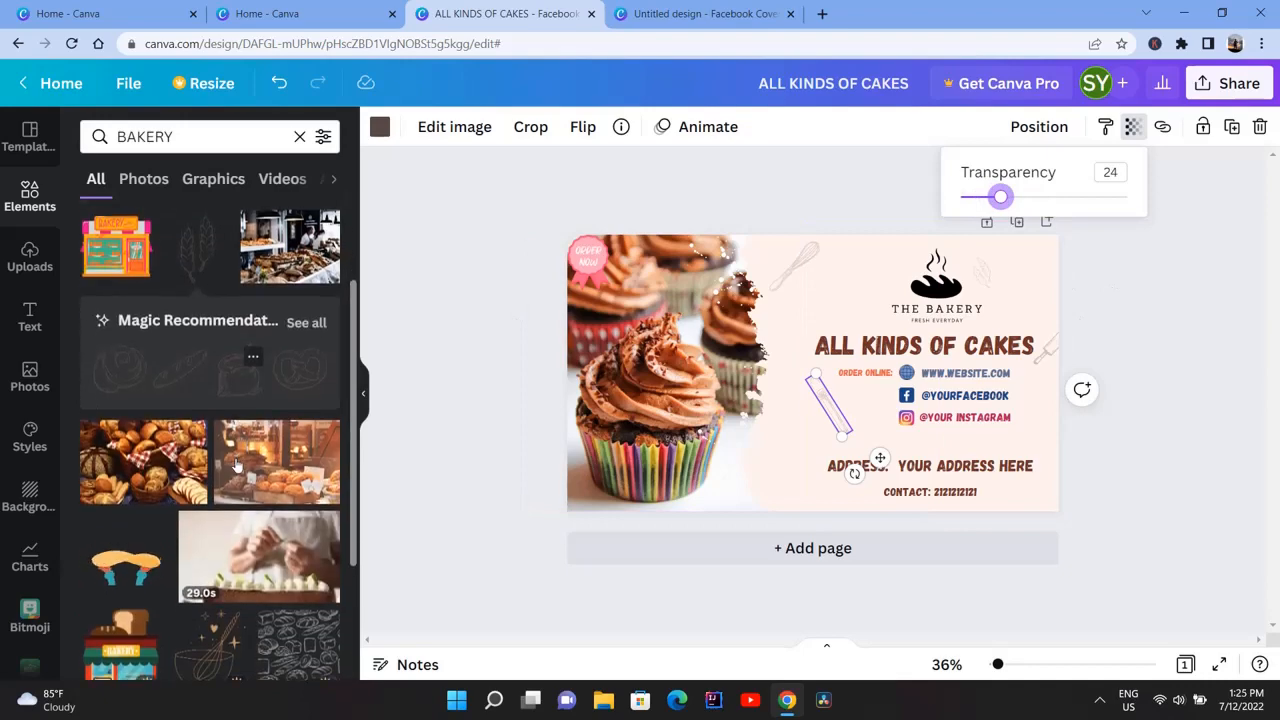
scroll(297, 391, up, 1)
click(297, 391)
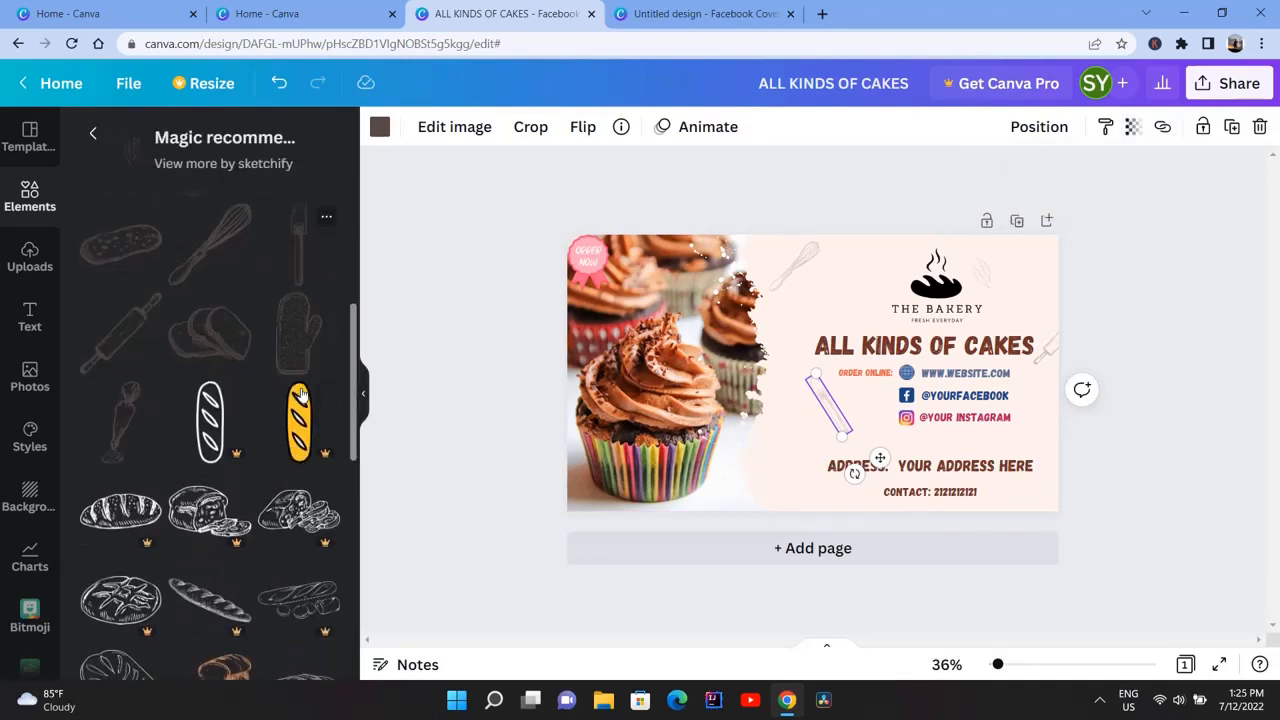
click(114, 451)
drag(814, 384, 774, 428)
drag(799, 362, 767, 427)
click(1131, 129)
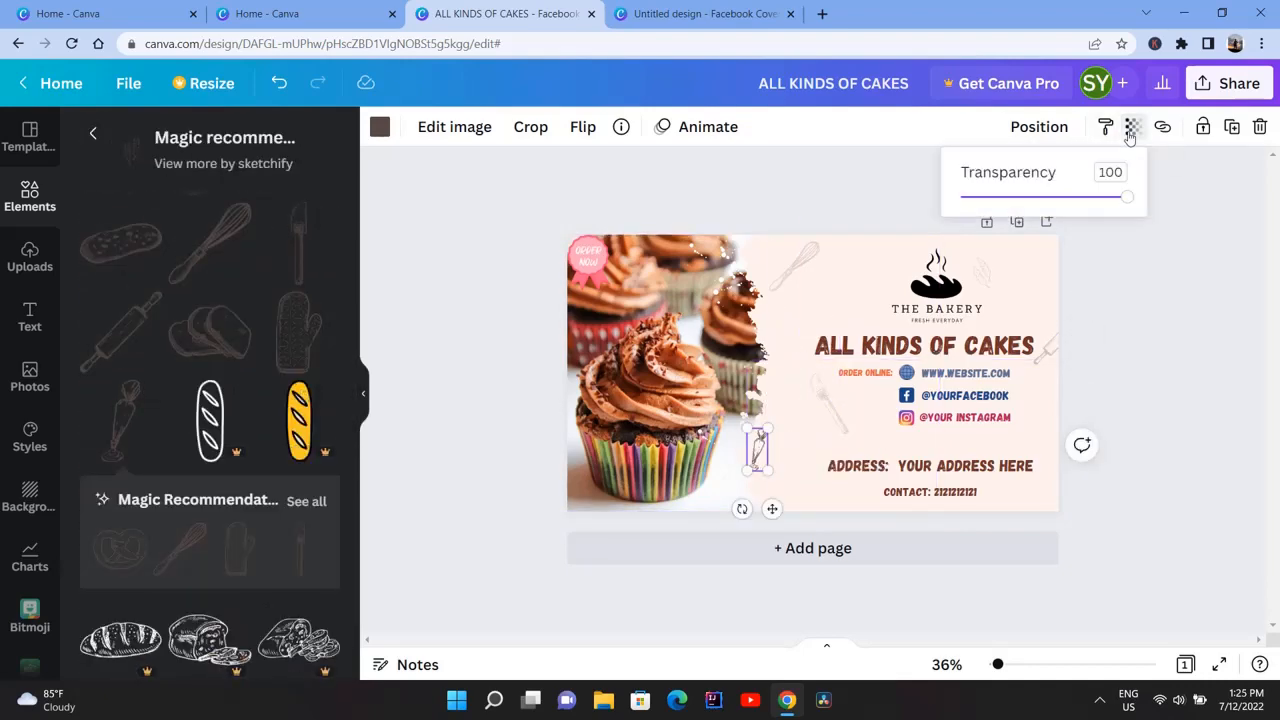
click(835, 205)
Add the oven mitt drawing, fade it, and place it small and tilted between the whisk and the logo
click(234, 563)
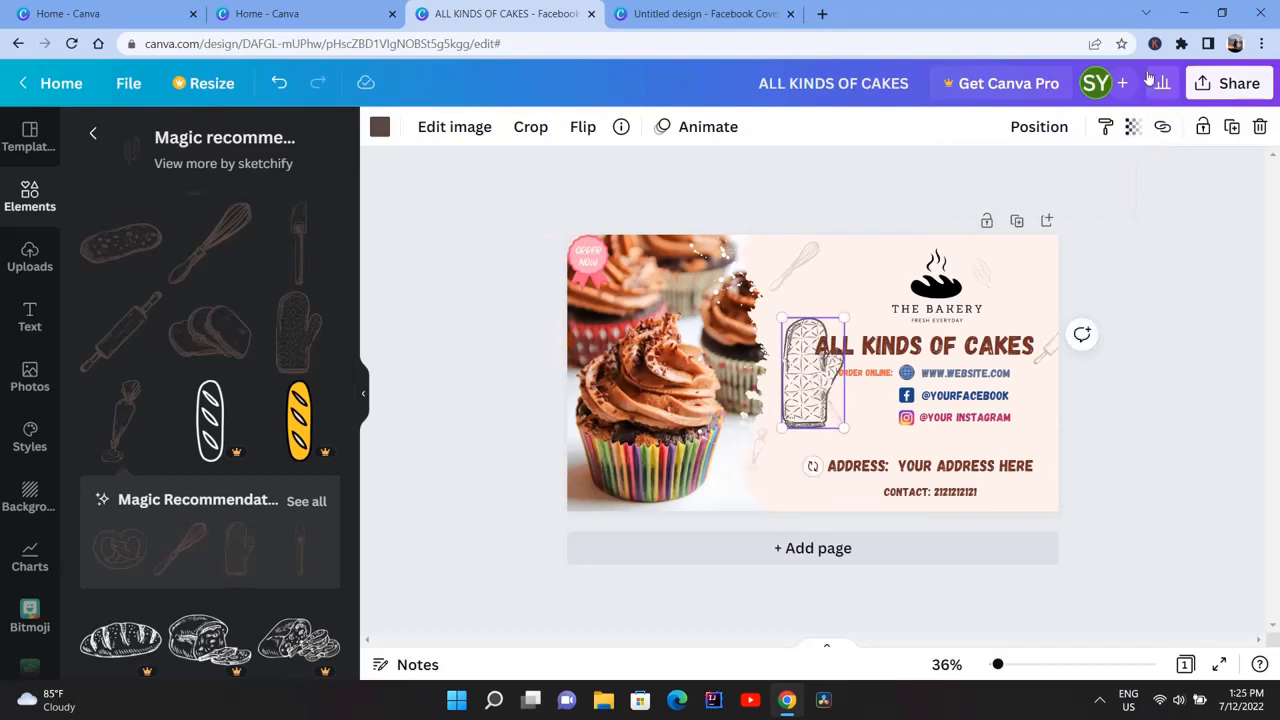
click(1133, 127)
click(995, 198)
drag(819, 366, 878, 301)
drag(904, 362, 894, 336)
Shrink the whisk drawing, then place a whisk copy by the Instagram line and a wheat copy in the panel's lower-right corner
click(792, 275)
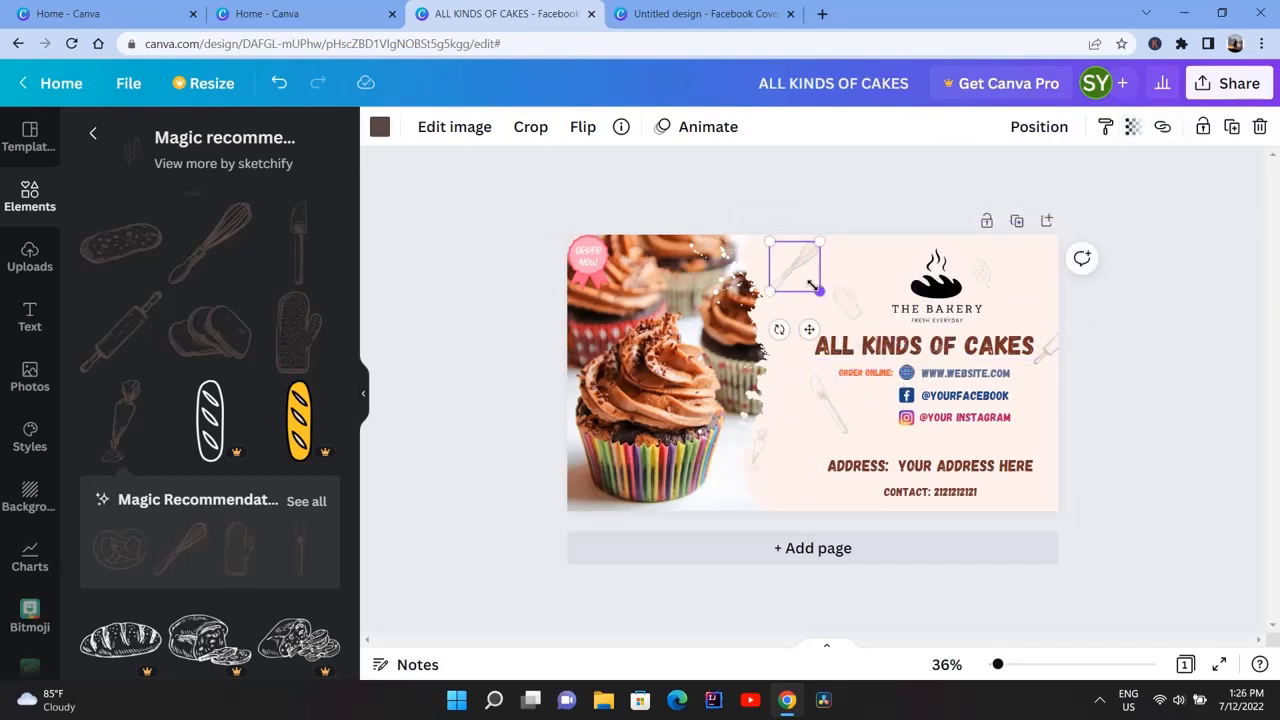
drag(812, 286, 798, 274)
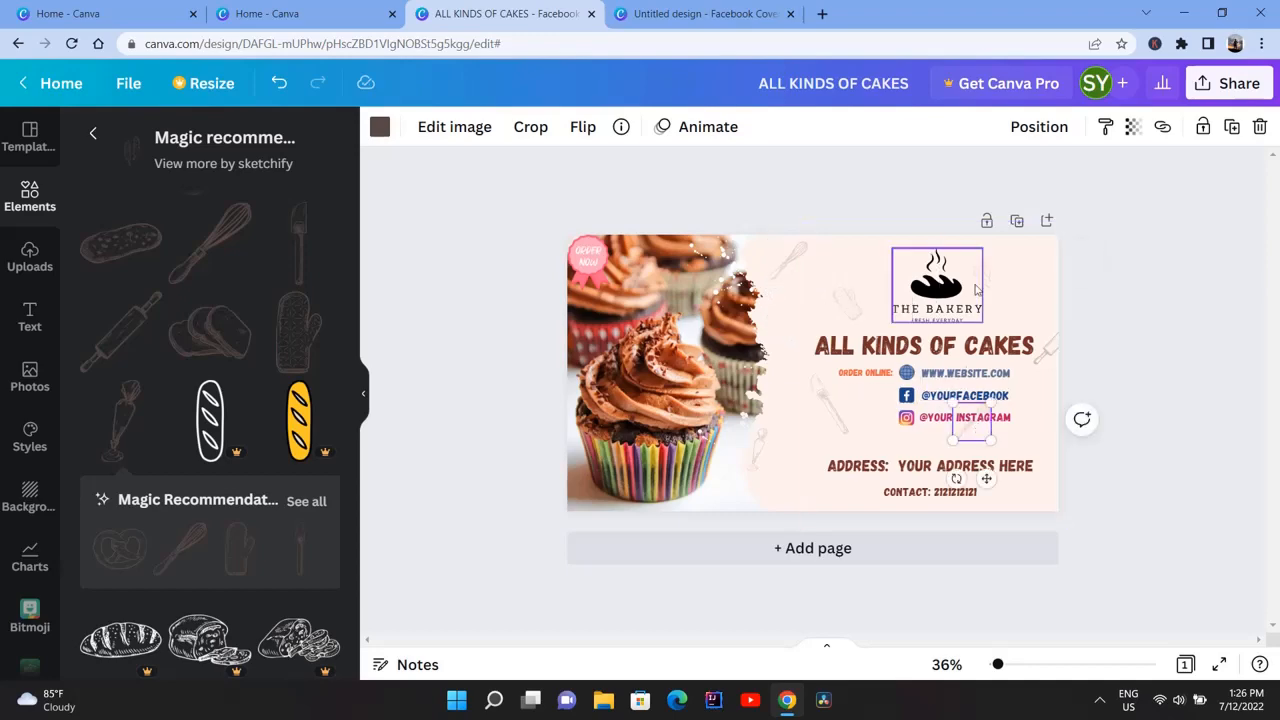
click(1186, 400)
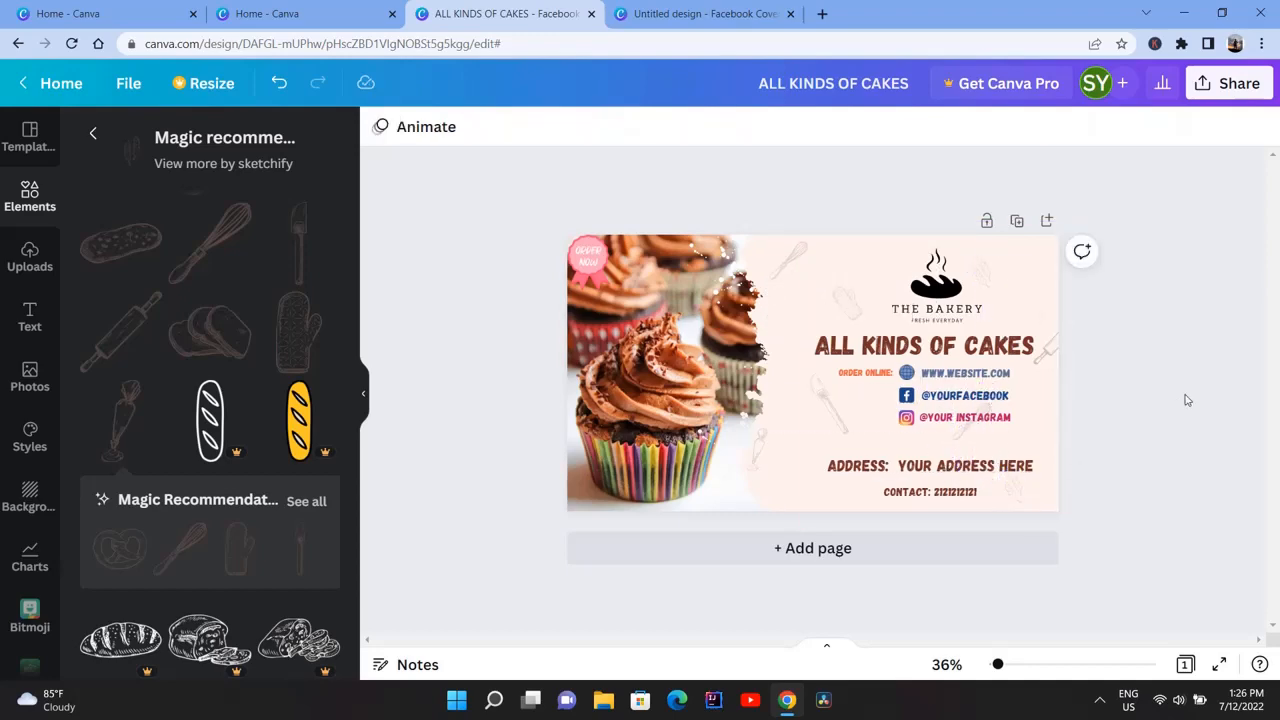
Add the outlined cupcake drawing from the BAKERY results, shrink it, and move it to the panel's bottom edge below the address line
scroll(210, 420, down, 5)
scroll(210, 420, up, 3)
click(92, 133)
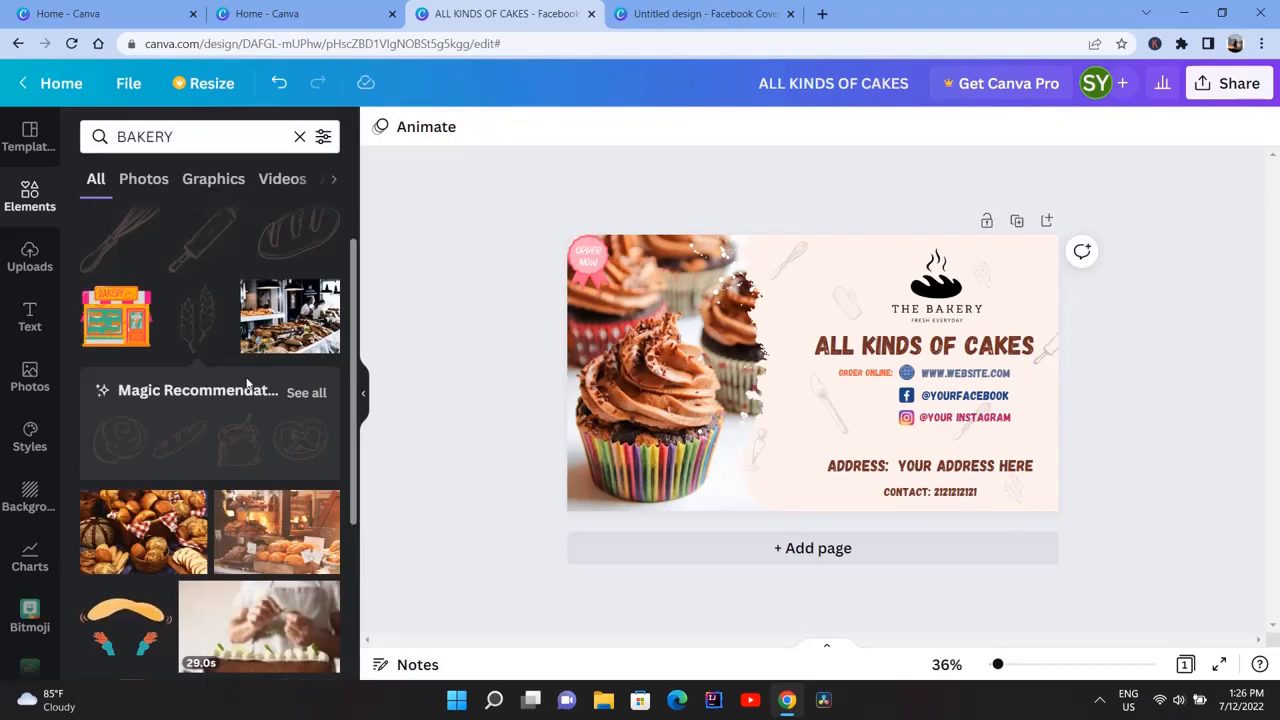
scroll(246, 383, down, 3)
click(115, 443)
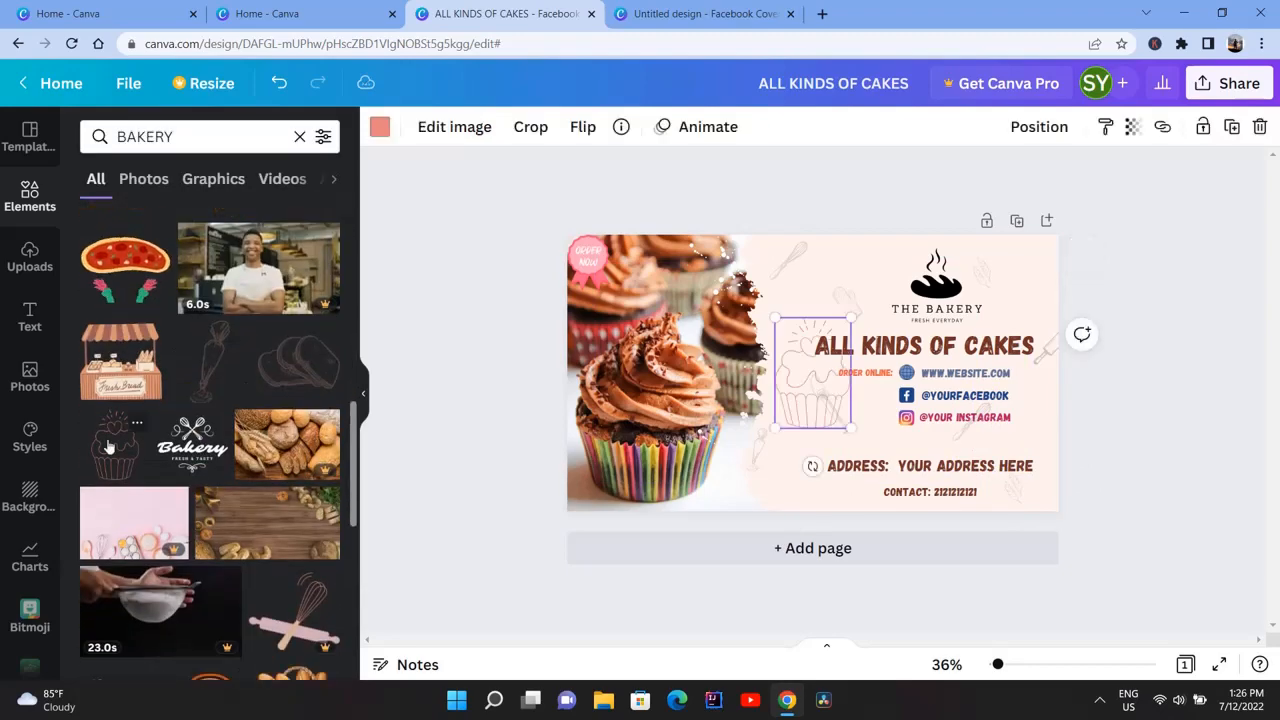
drag(848, 317, 797, 400)
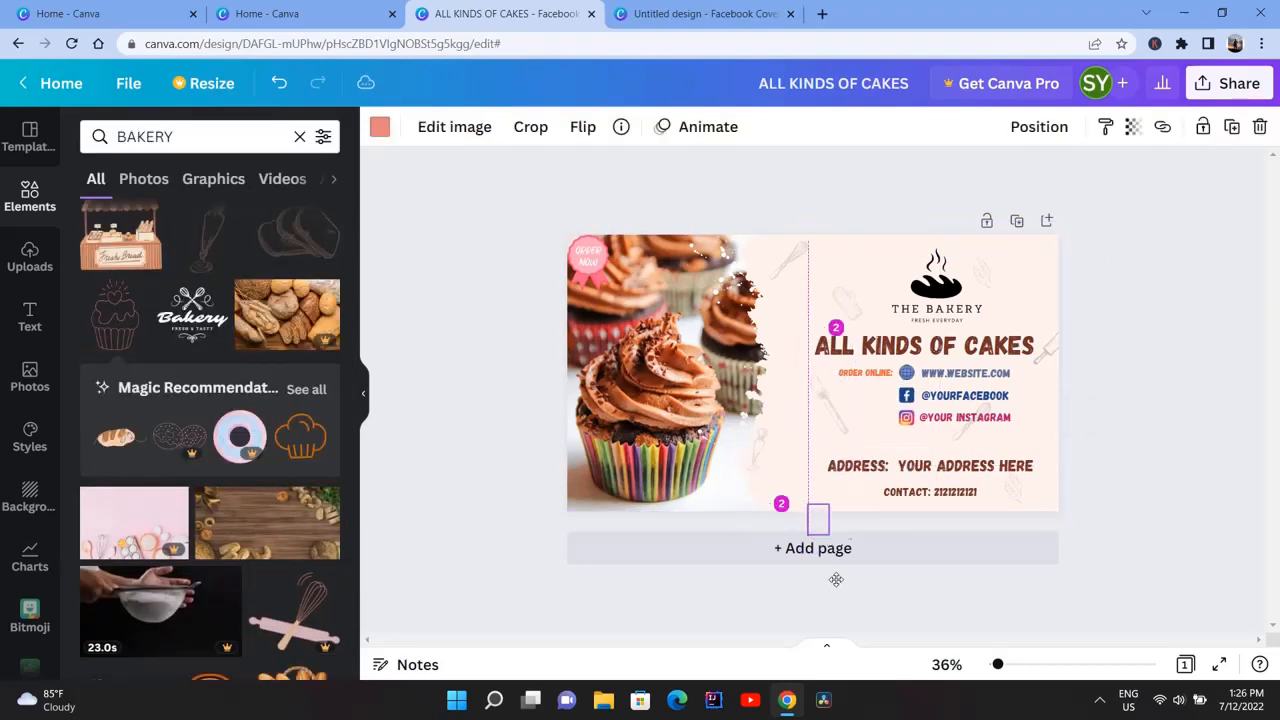
drag(787, 535, 785, 534)
click(660, 530)
Add the text (EGGLESS) beneath the headline in the Gagalin font at size 66 and colour it light orange
scroll(783, 436, up, 5)
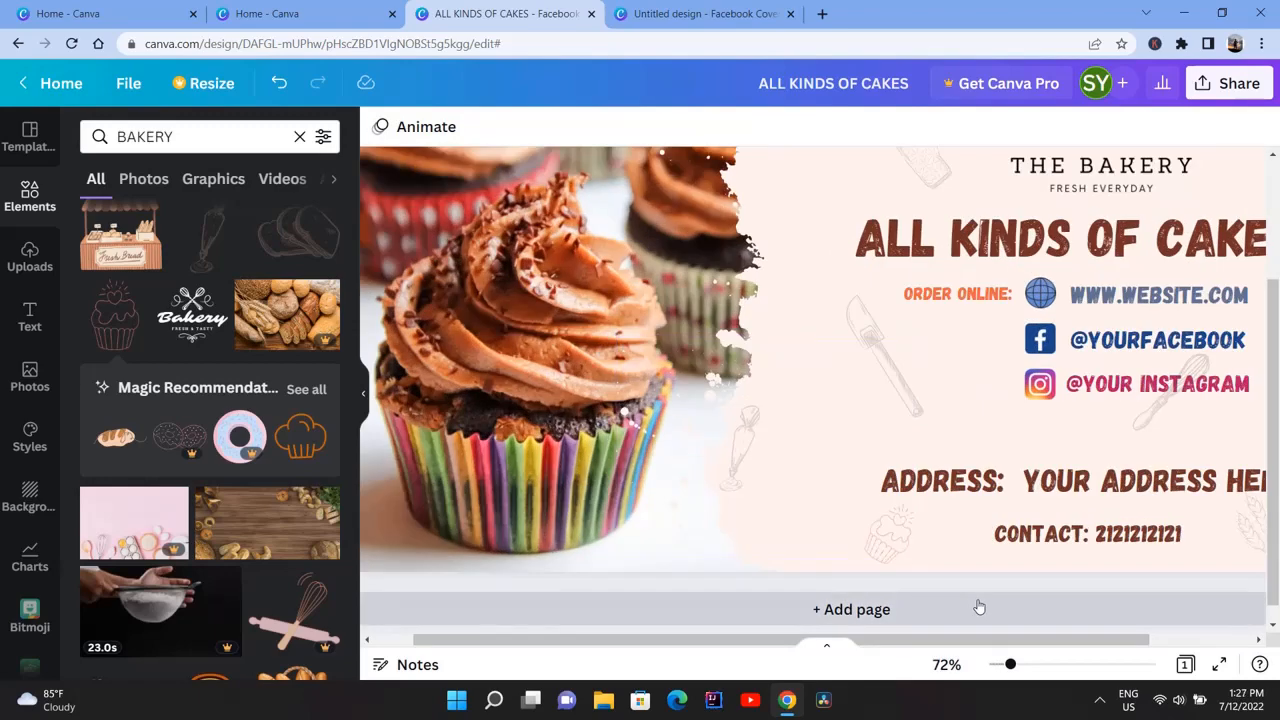
scroll(528, 432, down, 5)
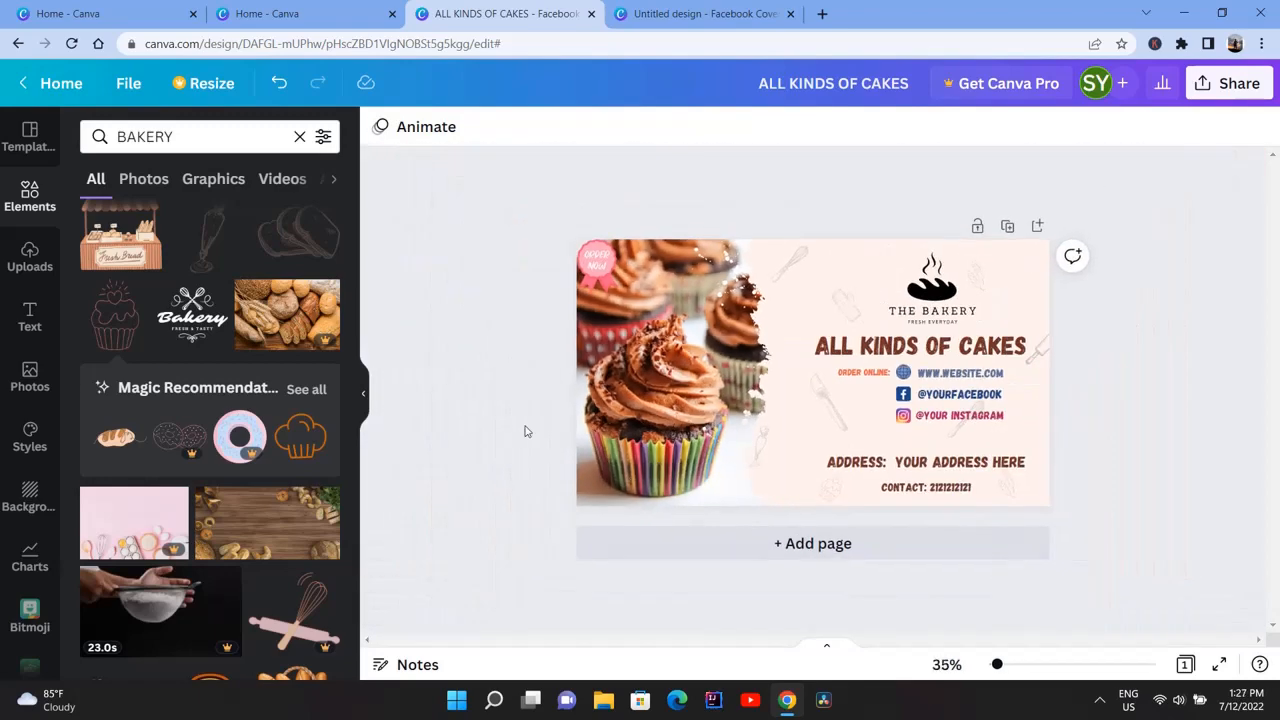
click(940, 418)
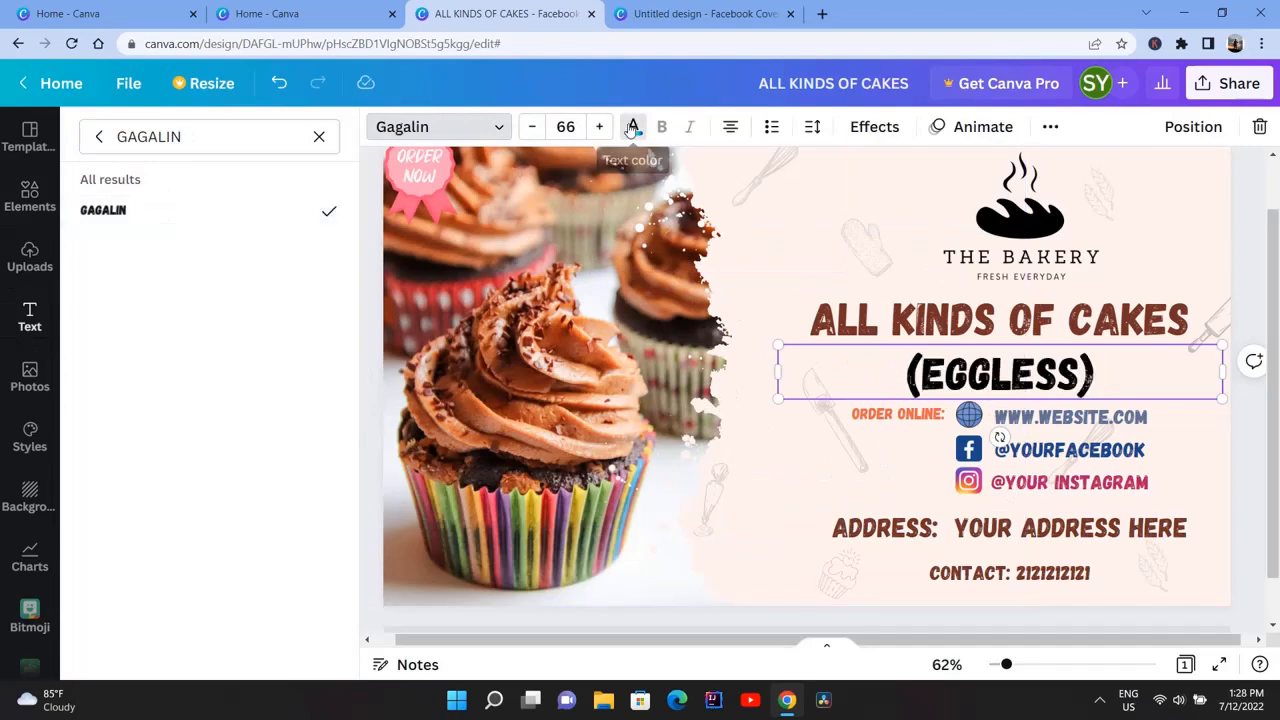
click(632, 126)
click(321, 601)
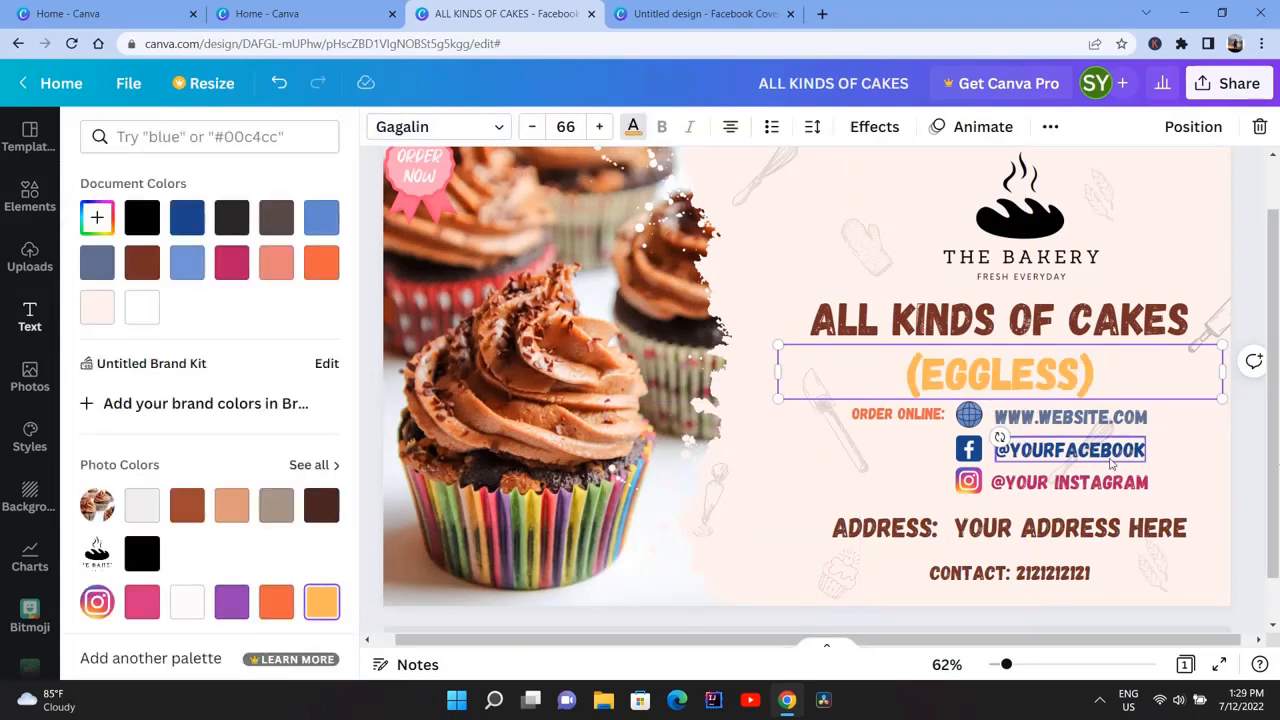